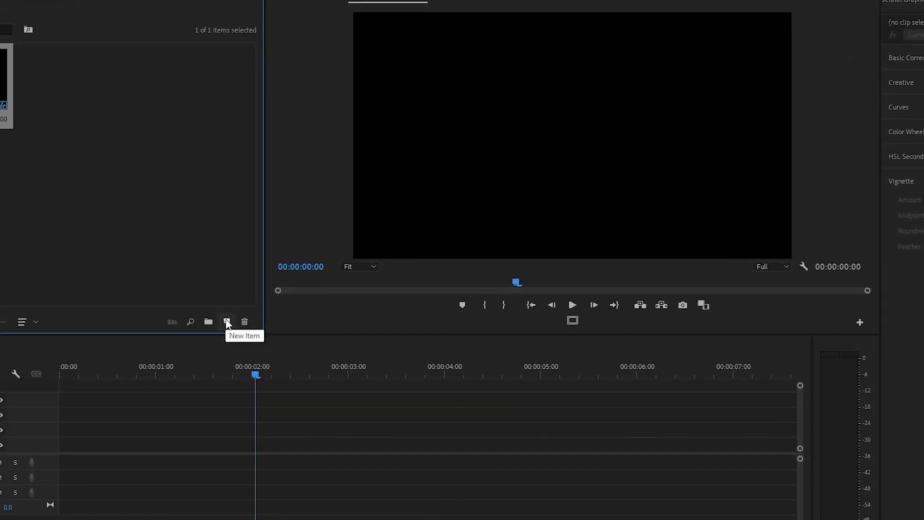
Create a white (FFFFFF) 1920 × 1080 color matte and place it at the start of video track V1
{"action": "left_click", "coordinate": [227, 322]}
{"action": "left_click", "coordinate": [246, 421]}
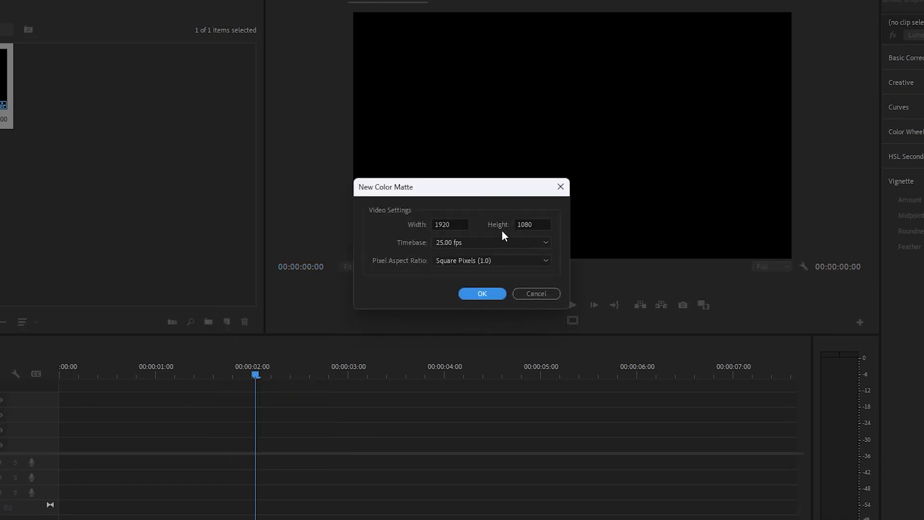
{"action": "left_click", "coordinate": [481, 294]}
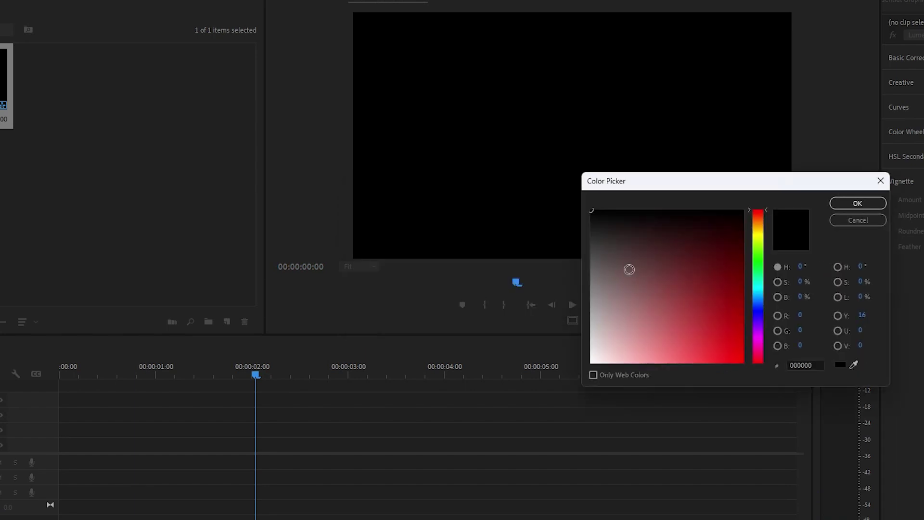
{"action": "left_click_drag", "start_coordinate": [629, 270], "coordinate": [563, 388]}
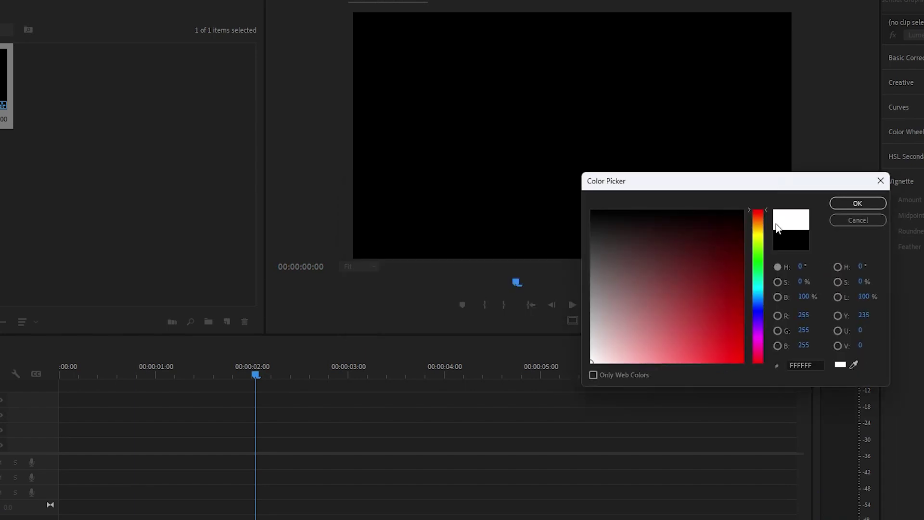
{"action": "left_click", "coordinate": [845, 208]}
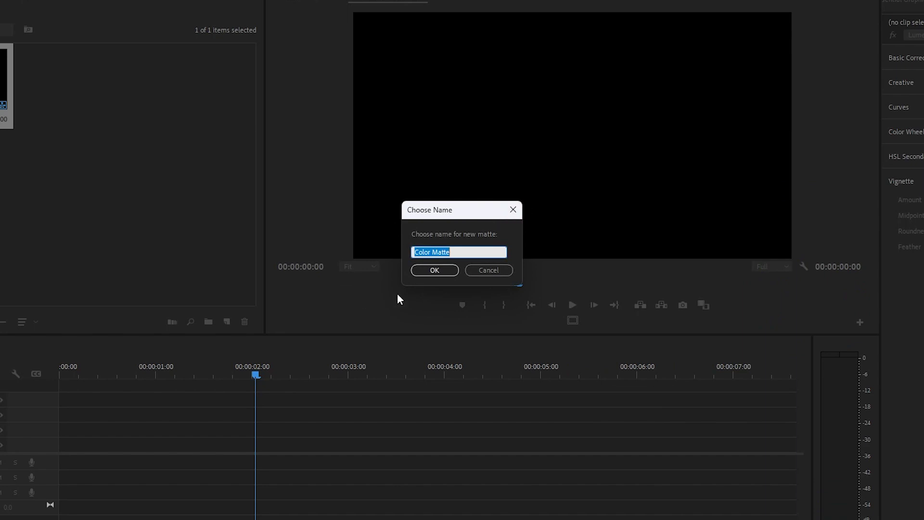
{"action": "left_click", "coordinate": [434, 270]}
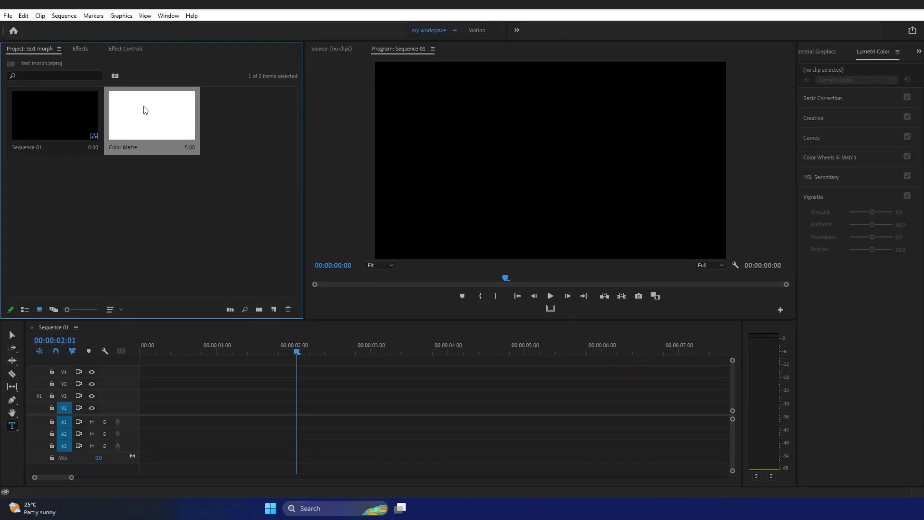
{"action": "left_click_drag", "start_coordinate": [145, 110], "coordinate": [118, 404]}
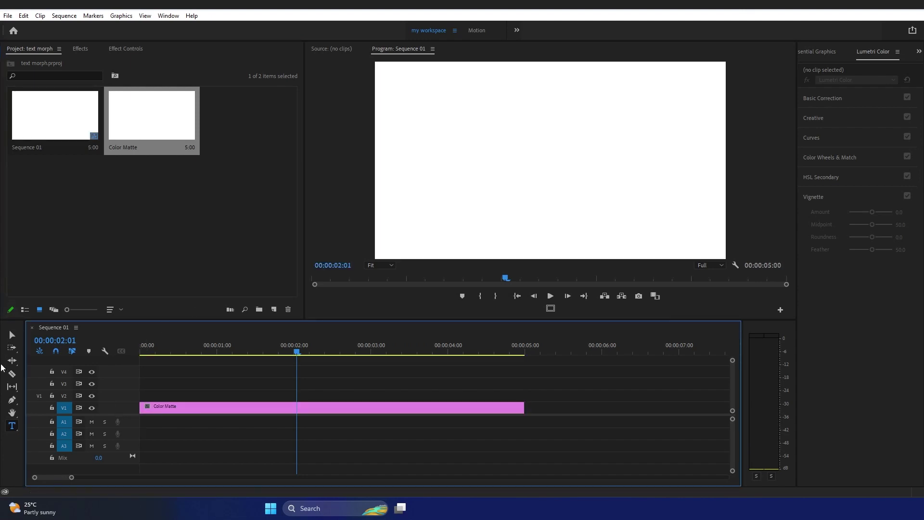
Add the title TEXT over the white matte, enlarge it to about 241% and move it towards the middle of the frame
{"action": "left_click", "coordinate": [12, 425]}
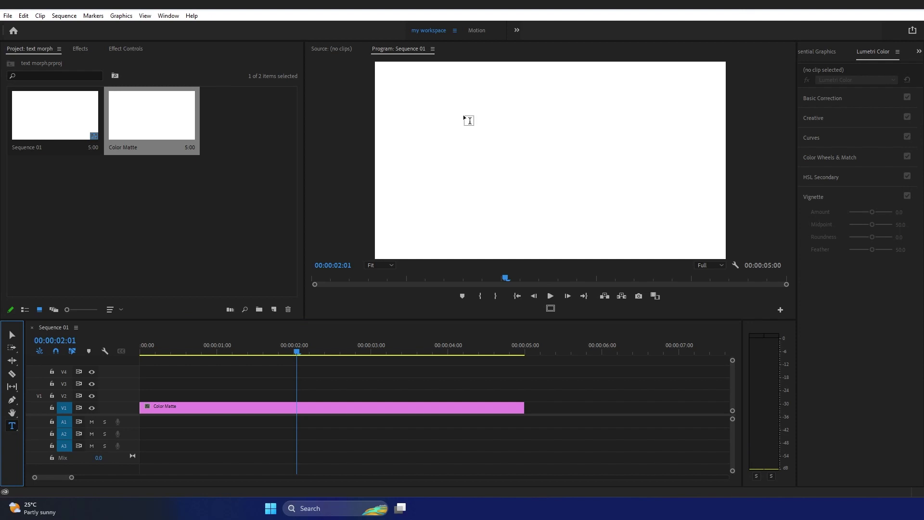
{"action": "left_click", "coordinate": [448, 135]}
{"action": "type", "text": "TEXT"}
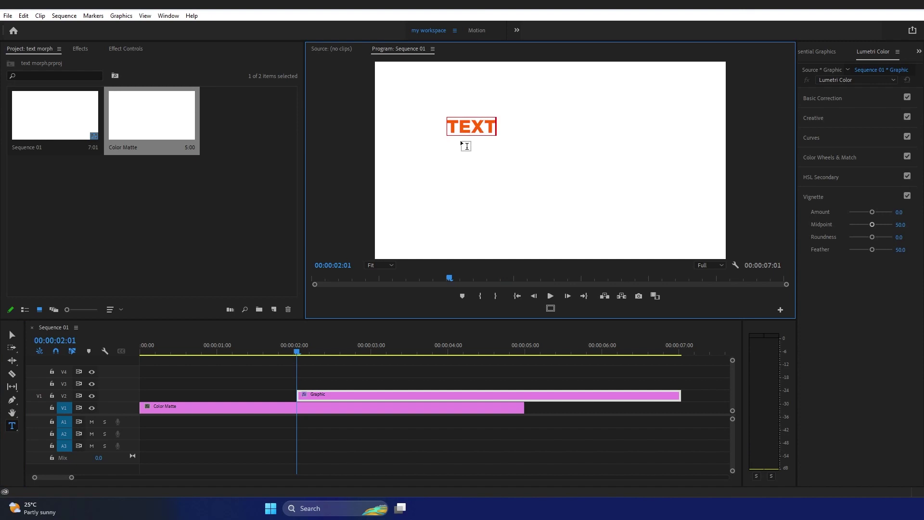
{"action": "key", "text": "Escape"}
{"action": "left_click_drag", "start_coordinate": [497, 126], "coordinate": [564, 150]}
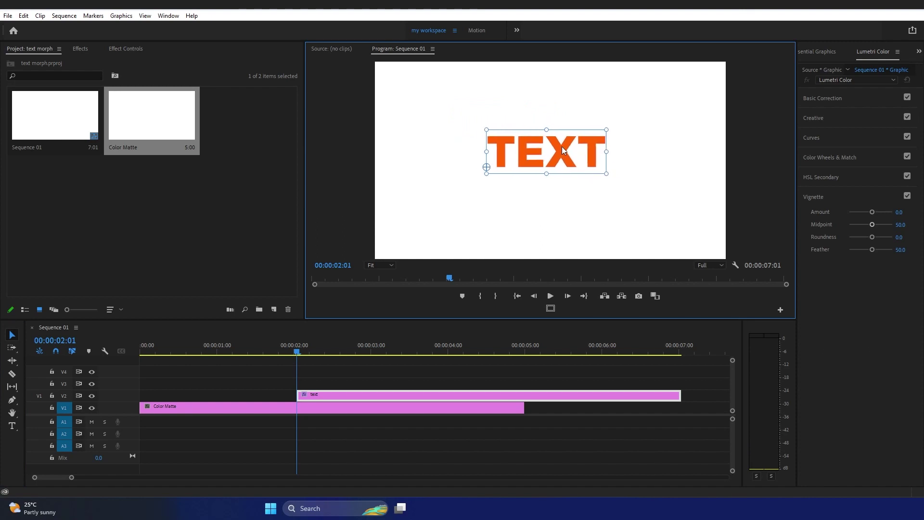
Center the title vertically and horizontally in the frame, and extend its clip back to the start of the sequence
{"action": "left_click", "coordinate": [815, 53]}
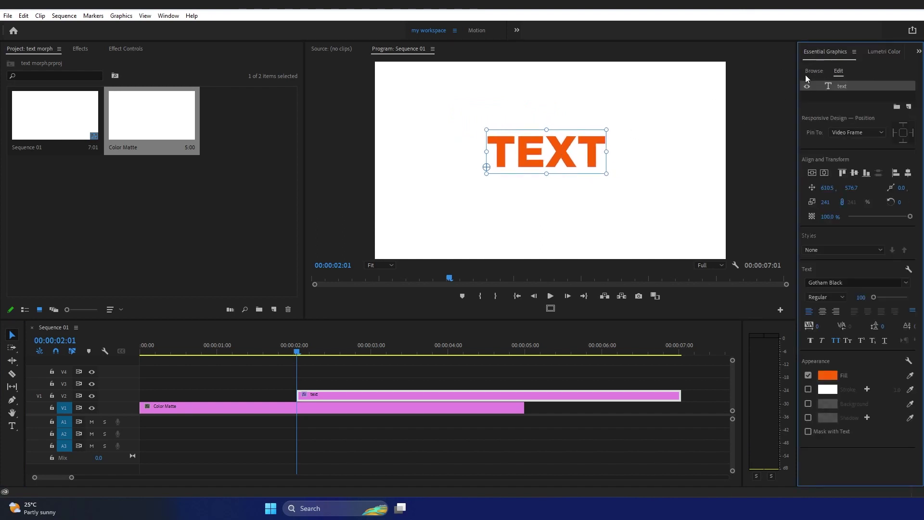
{"action": "left_click", "coordinate": [854, 172]}
{"action": "left_click", "coordinate": [907, 173]}
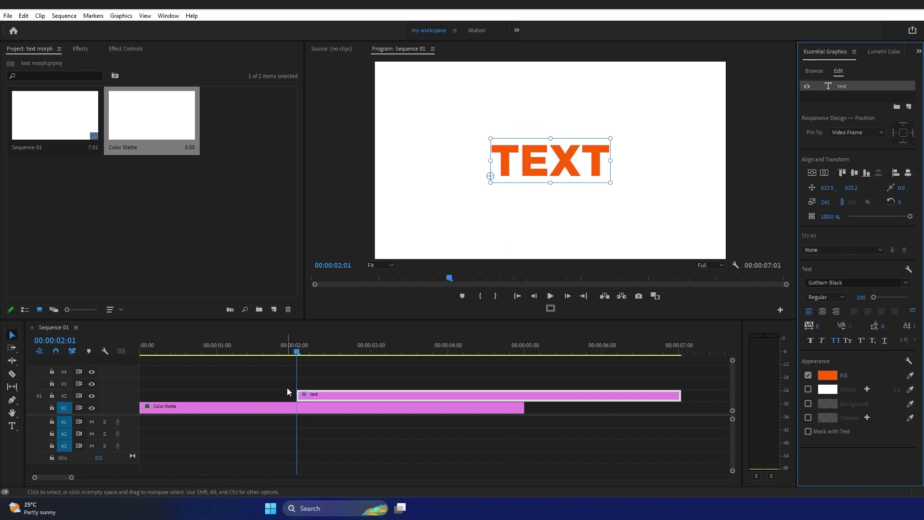
{"action": "left_click_drag", "start_coordinate": [293, 390], "coordinate": [80, 373]}
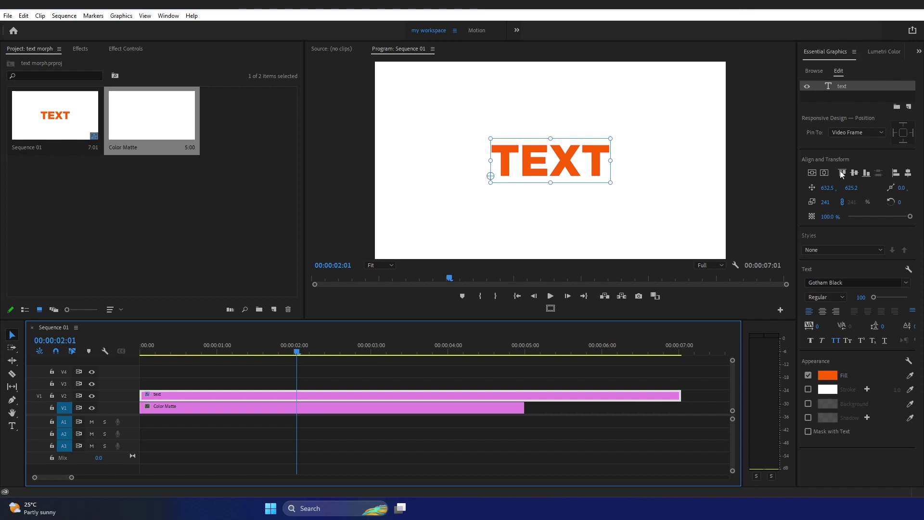
{"action": "left_click", "coordinate": [169, 15]}
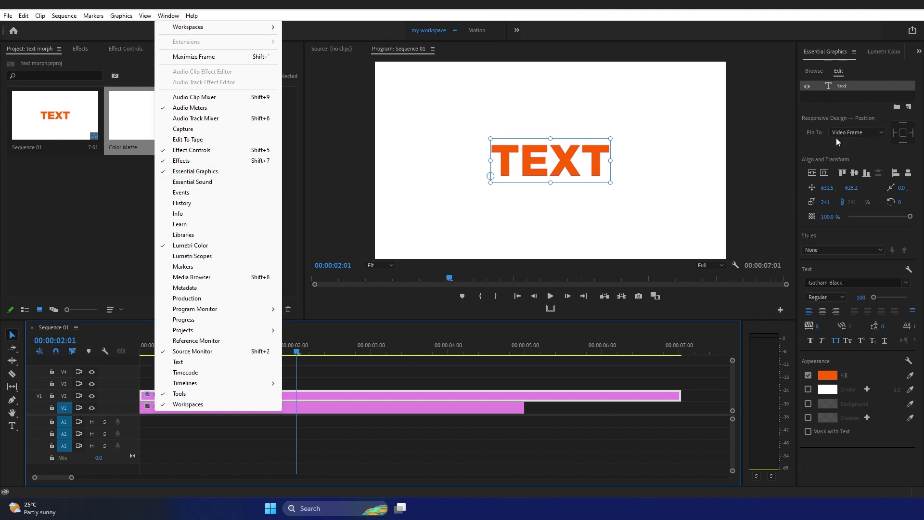
{"action": "left_click", "coordinate": [794, 16]}
Split the text clip at 00:00:02:00 and trim the second part to finish with the color matte
{"action": "mouse_move", "coordinate": [295, 354]}
{"action": "left_mouse_down"}
{"action": "mouse_move", "coordinate": [247, 354]}
{"action": "mouse_move", "coordinate": [296, 358]}
{"action": "left_mouse_up"}
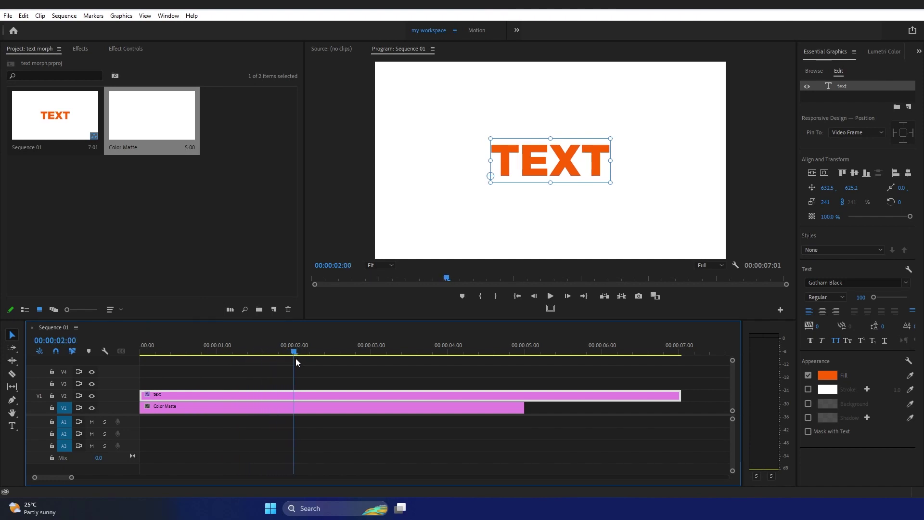
{"action": "left_click", "coordinate": [302, 395]}
{"action": "key", "text": "ctrl+k"}
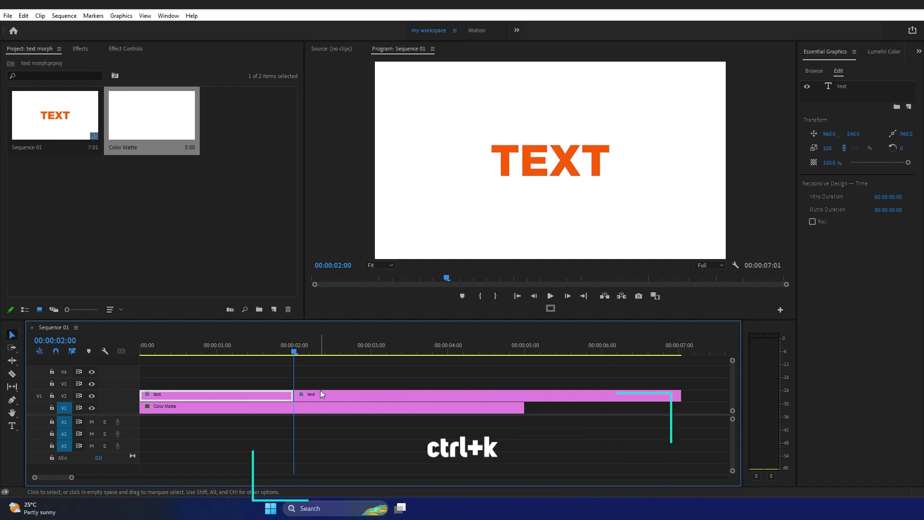
{"action": "left_click_drag", "start_coordinate": [680, 396], "coordinate": [524, 398]}
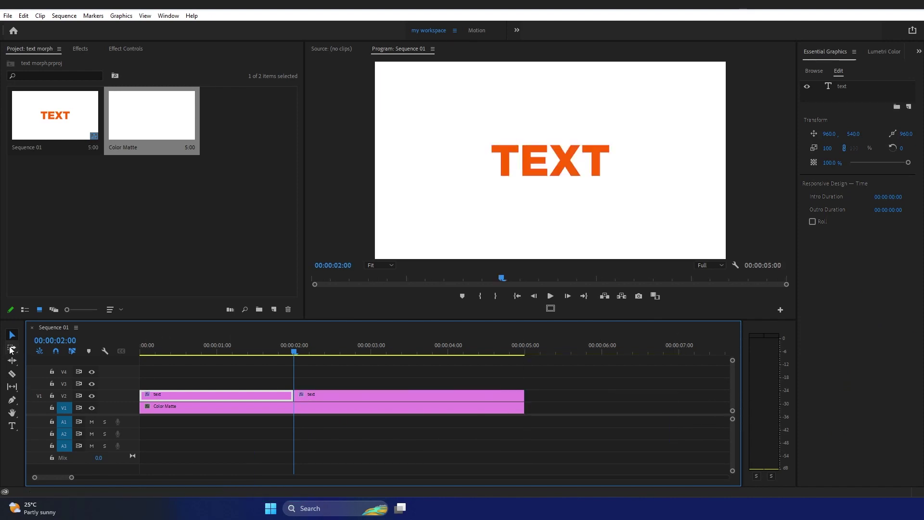
{"action": "left_click", "coordinate": [12, 374]}
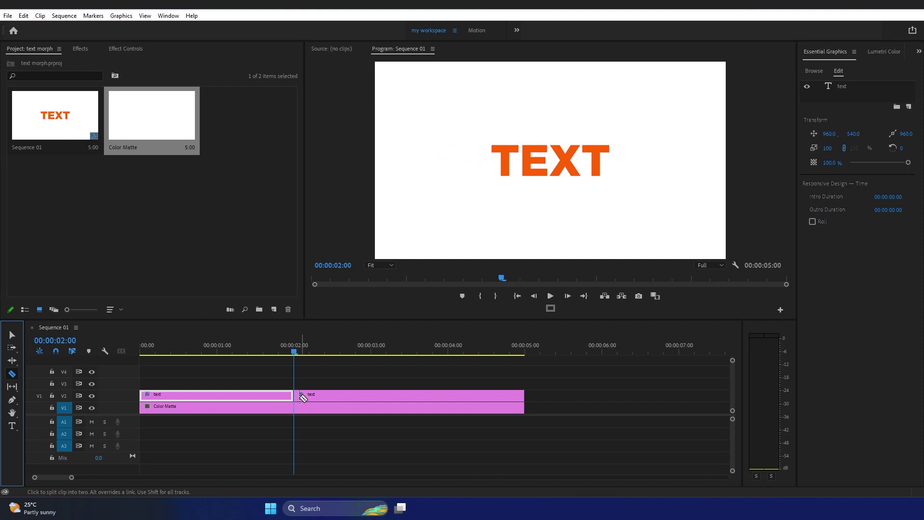
{"action": "left_click", "coordinate": [12, 335]}
Replace the wording in the second text clip with "morph" and re-center it vertically and horizontally in the frame
{"action": "left_click", "coordinate": [345, 365]}
{"action": "left_click", "coordinate": [289, 407]}
{"action": "left_click_drag", "start_coordinate": [299, 346], "coordinate": [282, 345]}
{"action": "left_click", "coordinate": [308, 396]}
{"action": "left_click", "coordinate": [340, 398]}
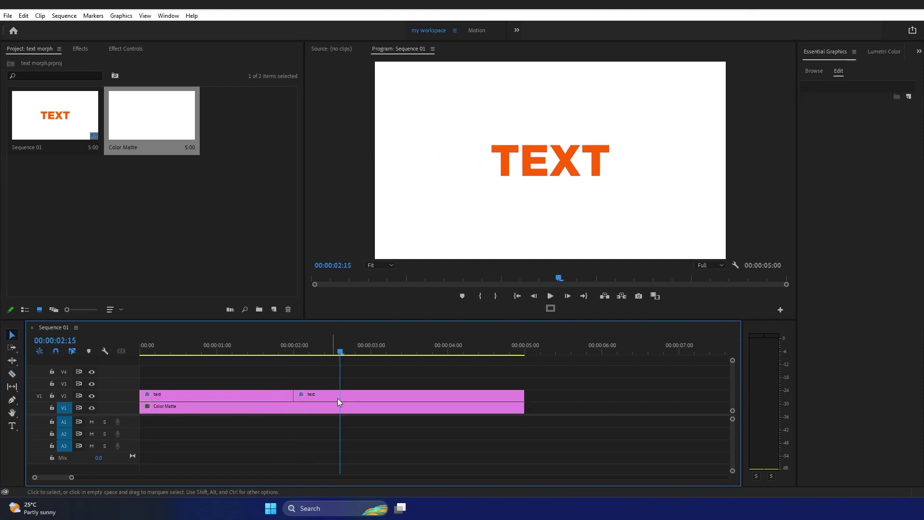
{"action": "double_click", "coordinate": [523, 157]}
{"action": "type", "text": "morph"}
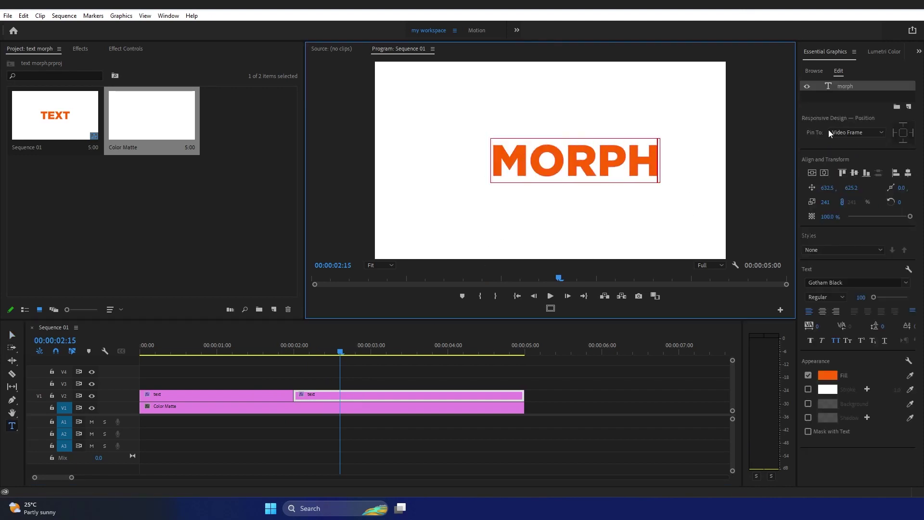
{"action": "left_click", "coordinate": [853, 174]}
{"action": "left_click", "coordinate": [908, 173]}
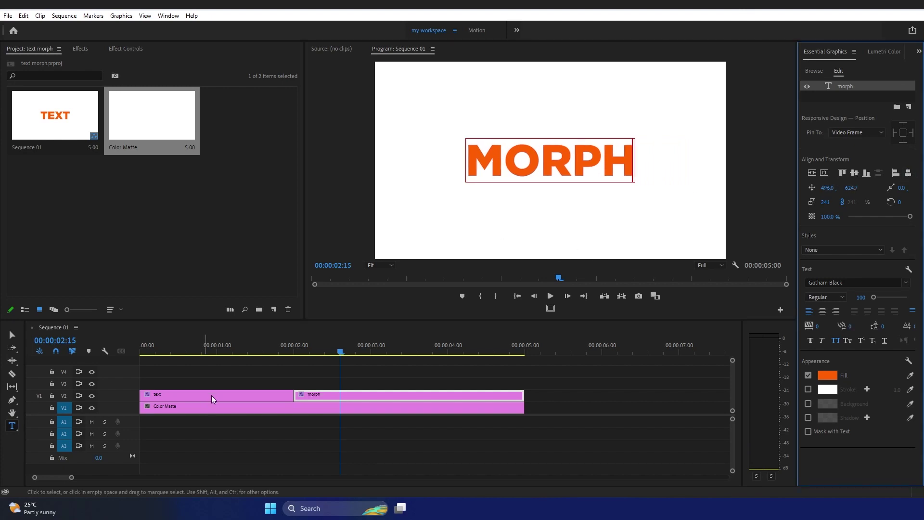
Apply the Cross Dissolve video transition at the cut between the text and morph clips
{"action": "left_click_drag", "start_coordinate": [270, 350], "coordinate": [310, 357]}
{"action": "left_click", "coordinate": [81, 49]}
{"action": "double_click", "coordinate": [43, 51]}
{"action": "key", "text": "BackSpace"}
{"action": "left_click", "coordinate": [10, 126]}
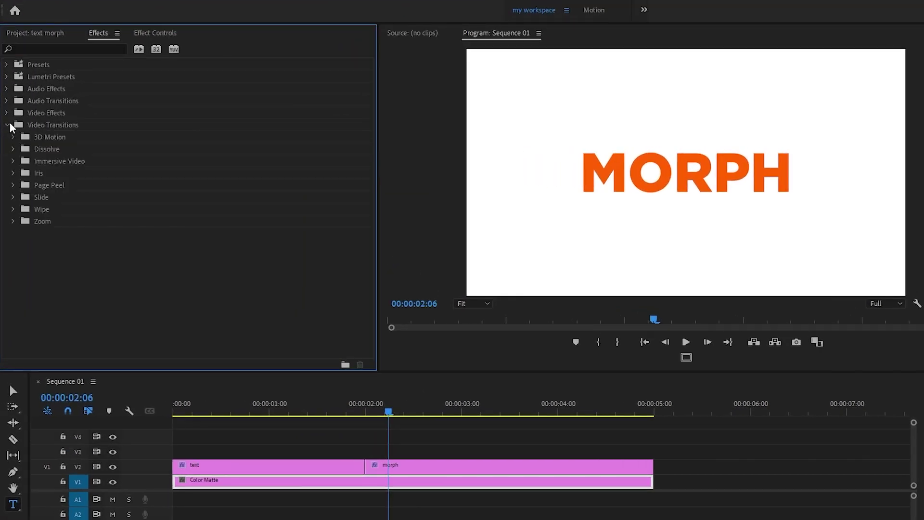
{"action": "left_click", "coordinate": [13, 149]}
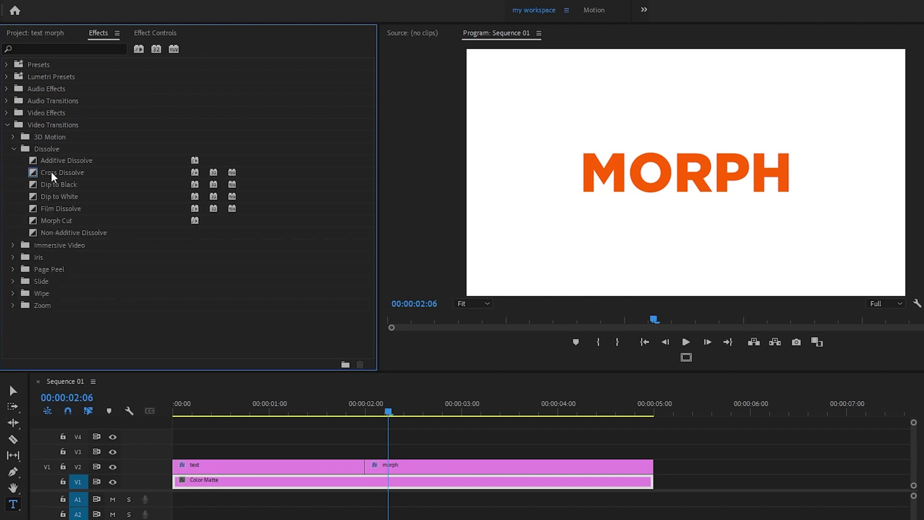
{"action": "left_click_drag", "start_coordinate": [38, 174], "coordinate": [367, 458]}
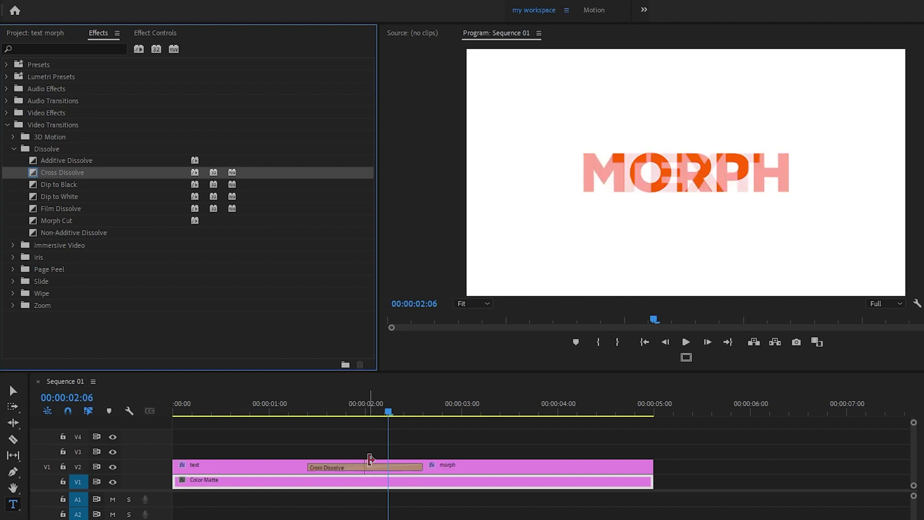
Shorten the Cross Dissolve evenly around the cut on V2 and play back the transition
{"action": "left_click_drag", "start_coordinate": [388, 415], "coordinate": [362, 449]}
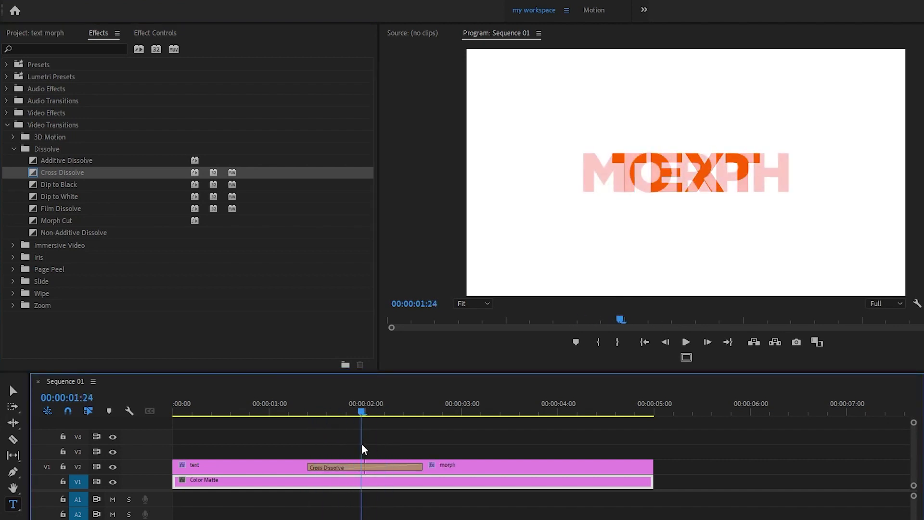
{"action": "left_click", "coordinate": [371, 468]}
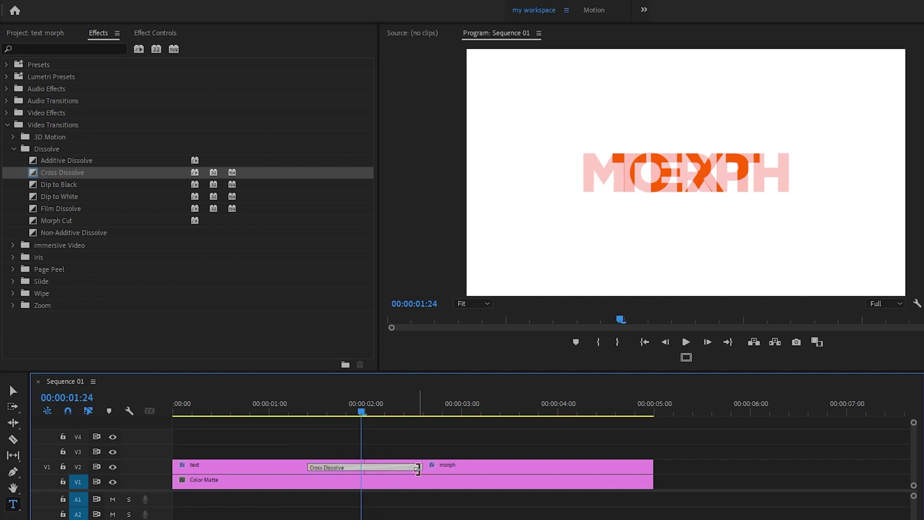
{"action": "left_click_drag", "start_coordinate": [422, 468], "coordinate": [400, 469]}
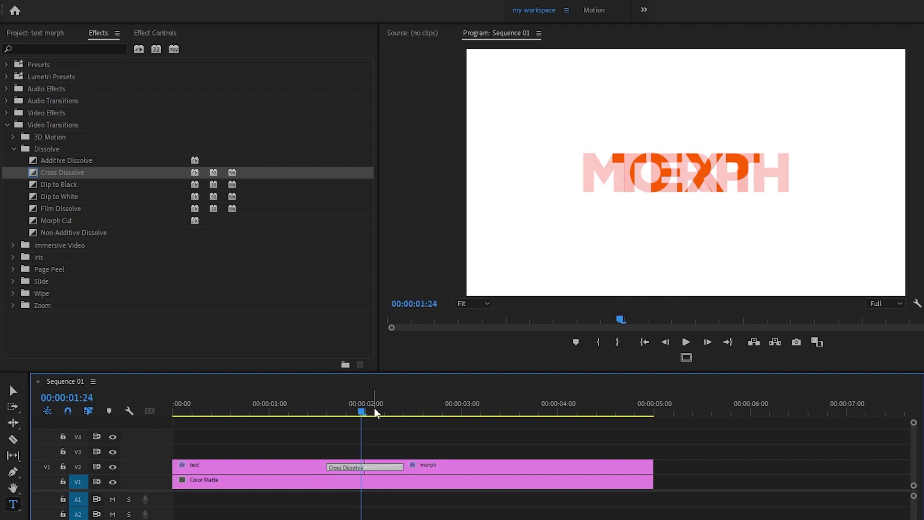
{"action": "key", "text": "space"}
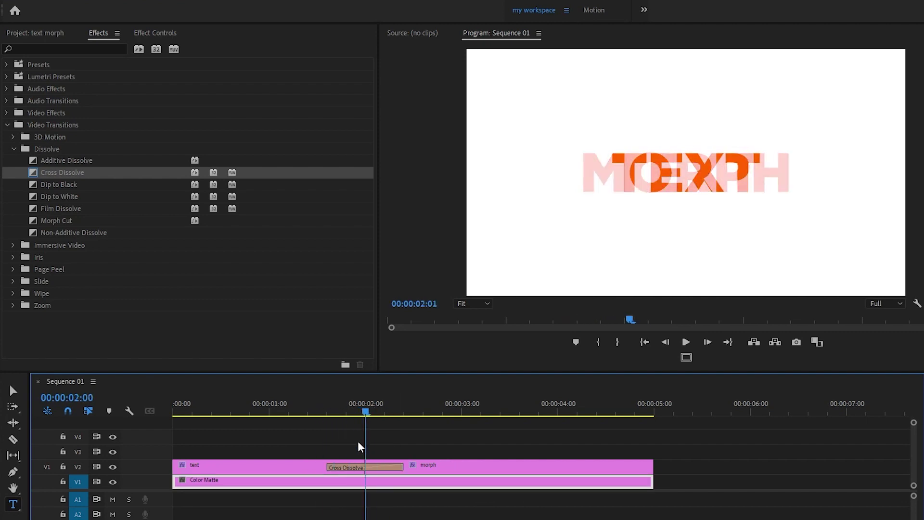
{"action": "key", "text": "space"}
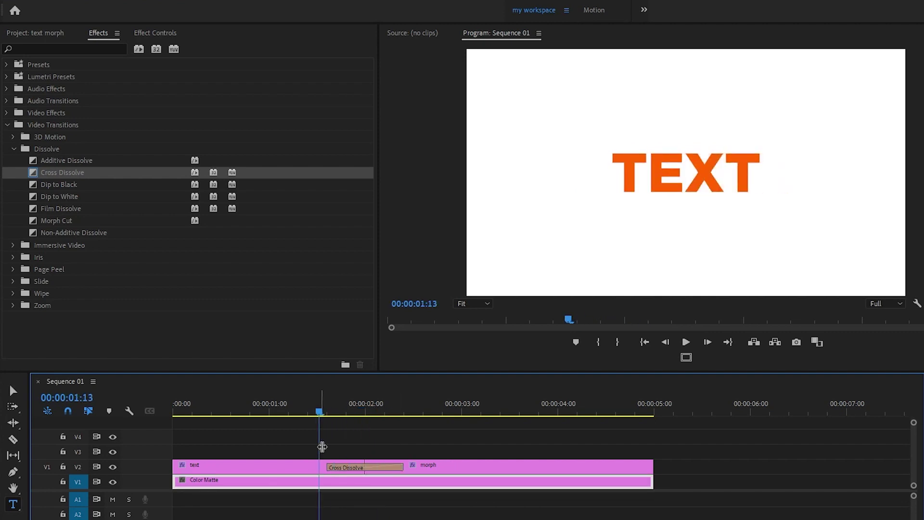
{"action": "left_click", "coordinate": [308, 413]}
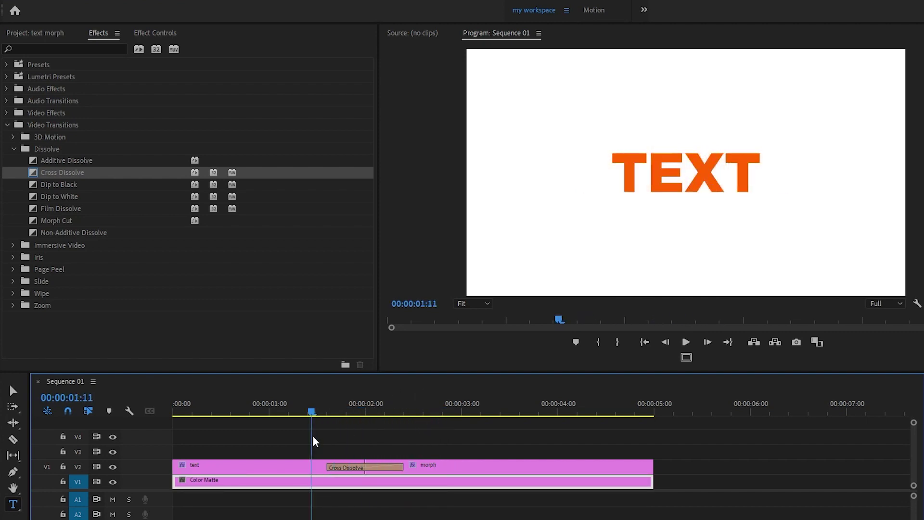
{"action": "key", "text": "space"}
Create a 1920 × 1080 adjustment layer at 25.00 fps with square pixels in the project
{"action": "left_click", "coordinate": [28, 34]}
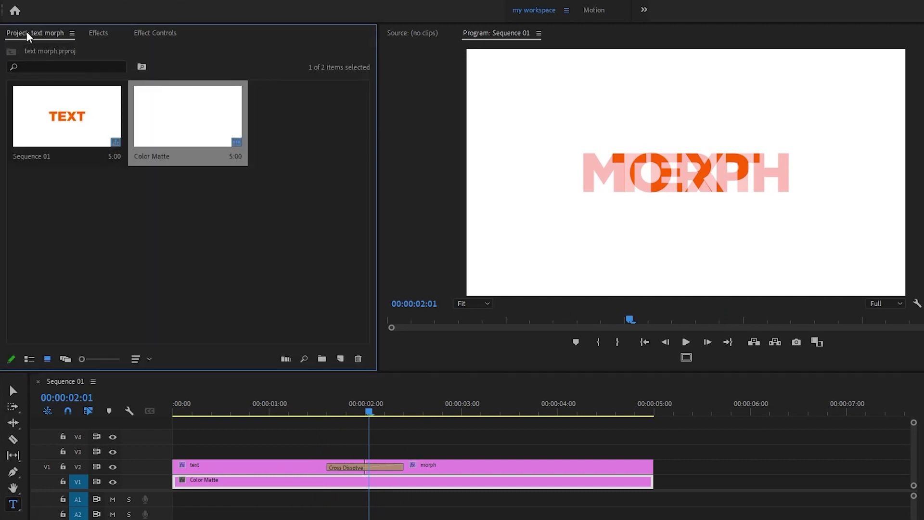
{"action": "left_click", "coordinate": [339, 357]}
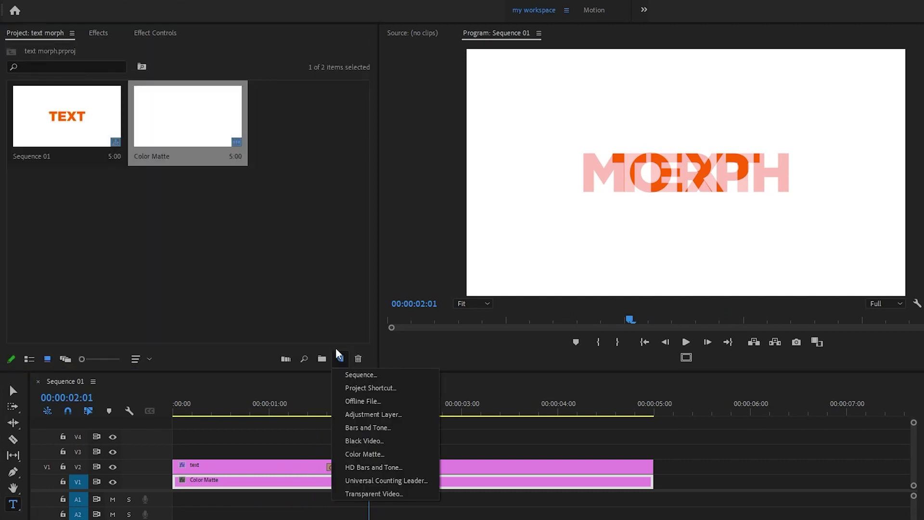
{"action": "left_click", "coordinate": [369, 415]}
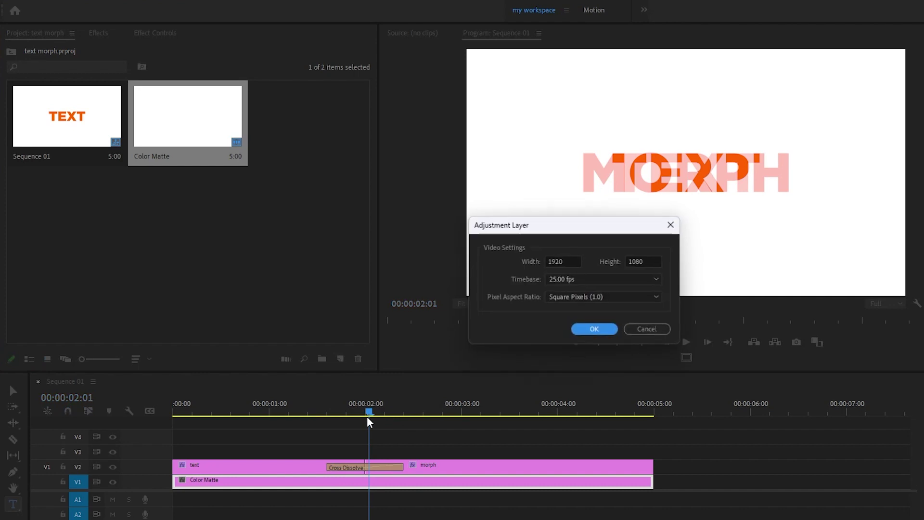
{"action": "left_click", "coordinate": [595, 330]}
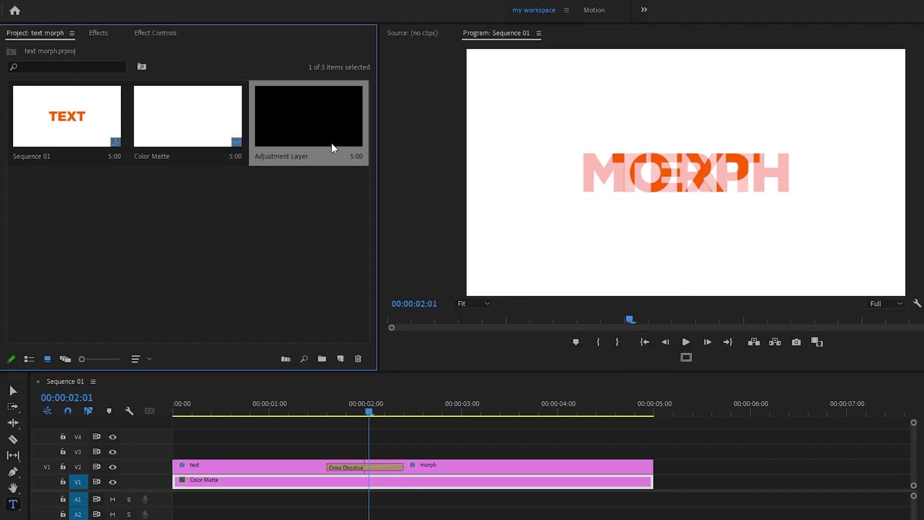
Place the adjustment layer on V3 above the Cross Dissolve and trim it to the transition's length
{"action": "left_click_drag", "start_coordinate": [317, 124], "coordinate": [327, 454]}
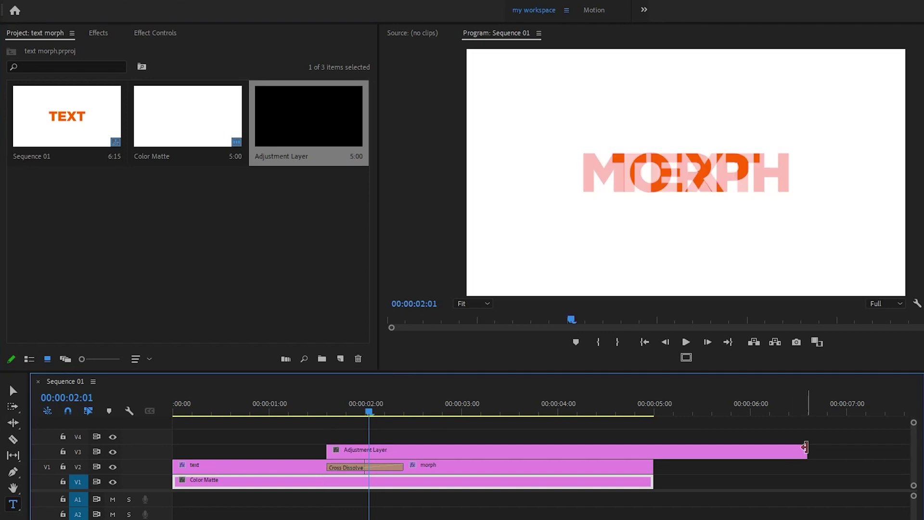
{"action": "left_click_drag", "start_coordinate": [807, 451], "coordinate": [403, 455]}
{"action": "left_click", "coordinate": [385, 467]}
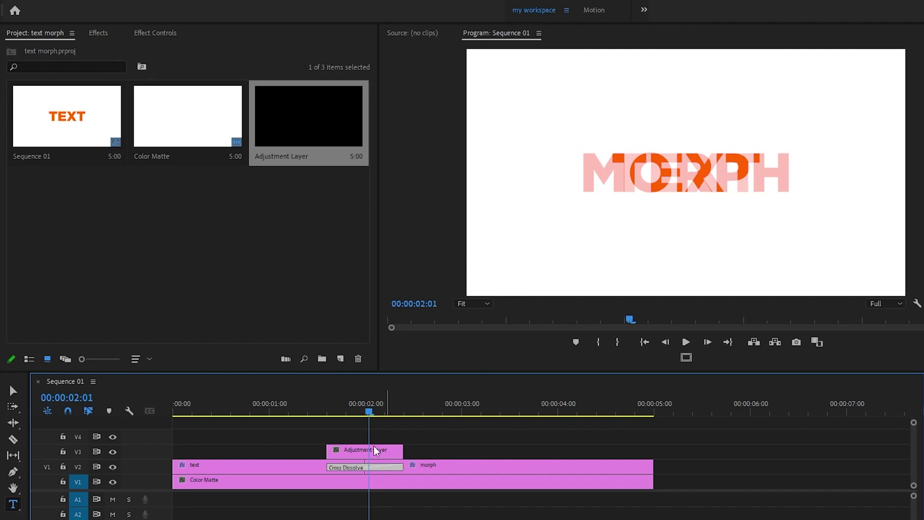
Apply the Gaussian Blur effect to the adjustment layer on V3 above the Cross Dissolve
{"action": "left_click", "coordinate": [374, 451]}
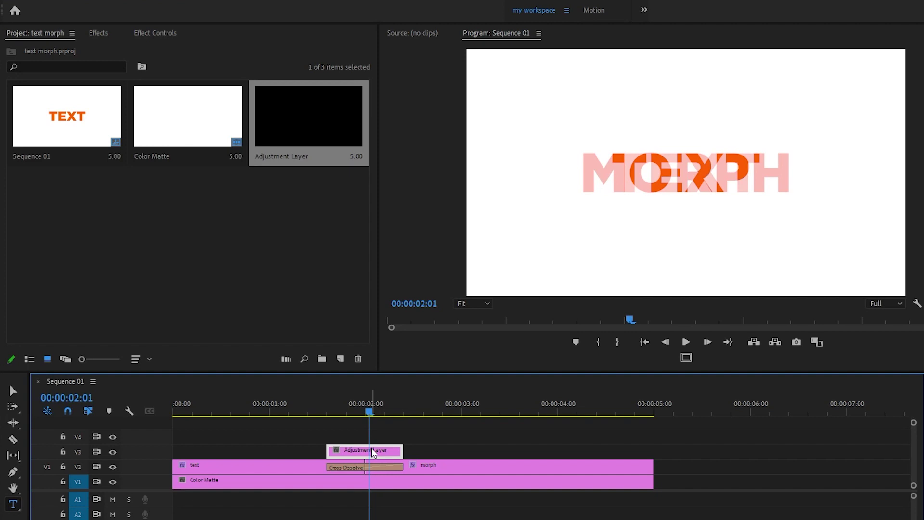
{"action": "left_click", "coordinate": [98, 33]}
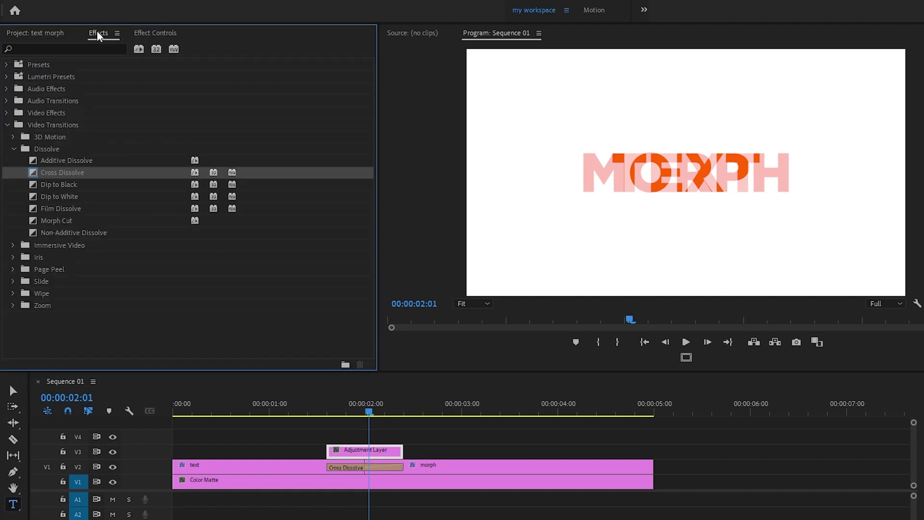
{"action": "left_click", "coordinate": [67, 50]}
{"action": "type", "text": "blur"}
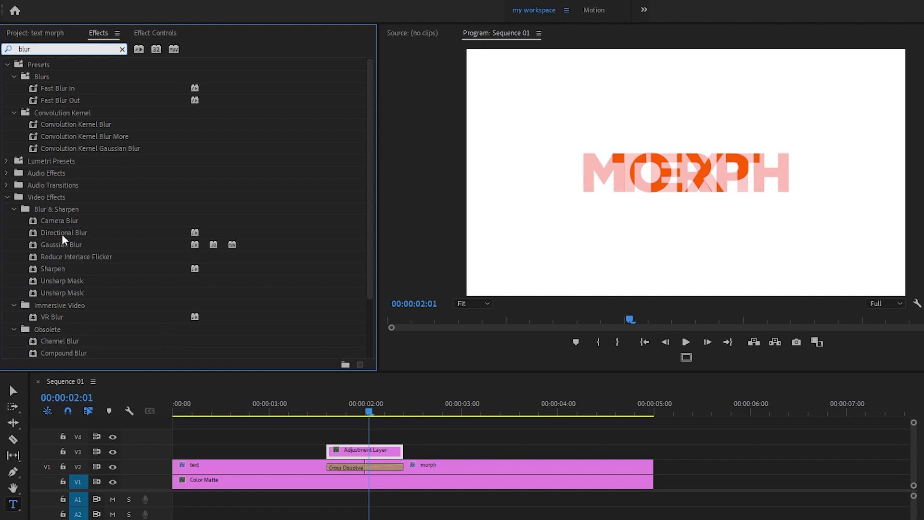
{"action": "left_click", "coordinate": [47, 248]}
{"action": "left_click_drag", "start_coordinate": [47, 249], "coordinate": [375, 451]}
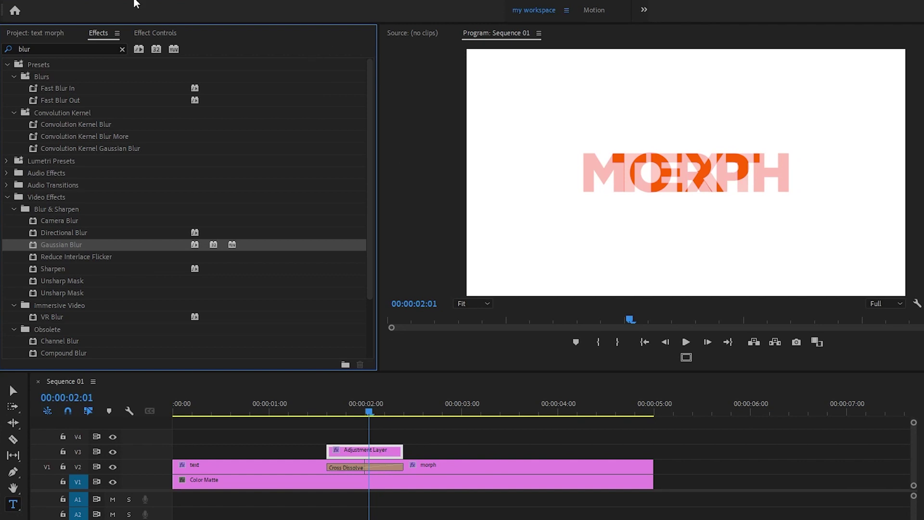
Set the V3 adjustment layer's Gaussian Blur Blurriness to 65 and keyframe it at 00:00:02:00, the middle of the transition
{"action": "left_click", "coordinate": [159, 35]}
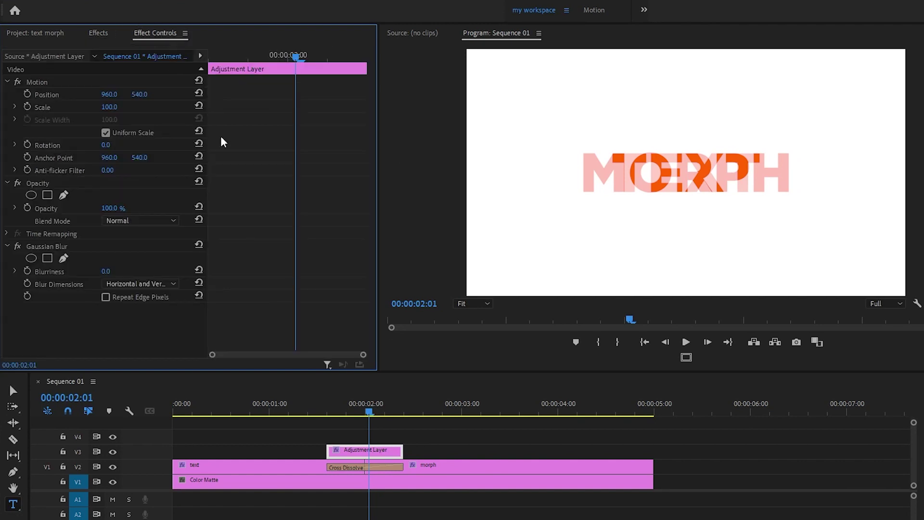
{"action": "left_click", "coordinate": [378, 404]}
{"action": "left_click_drag", "start_coordinate": [378, 405], "coordinate": [367, 428]}
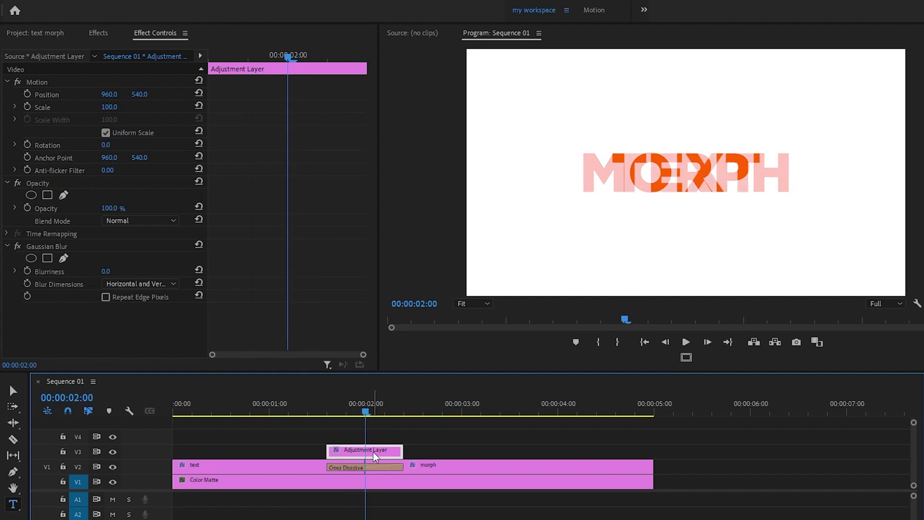
{"action": "left_click", "coordinate": [106, 272]}
{"action": "type", "text": "65"}
{"action": "key", "text": "Return"}
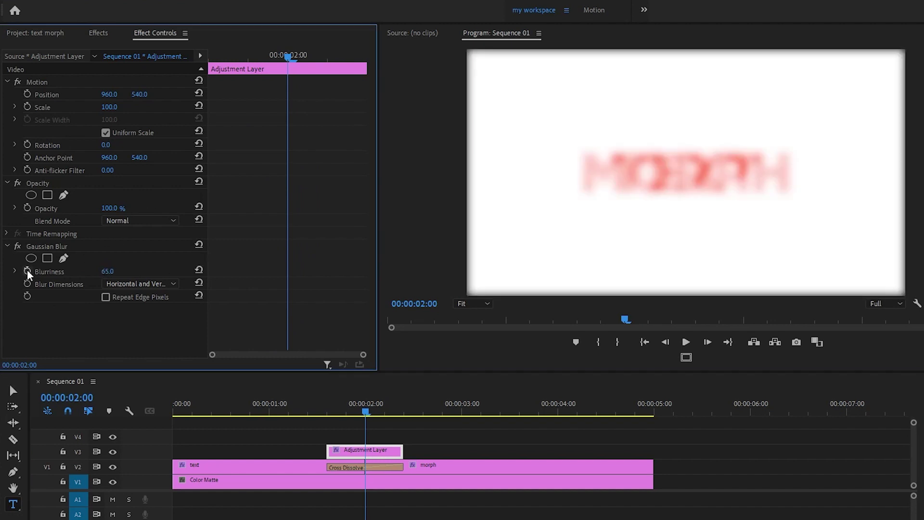
{"action": "left_click", "coordinate": [27, 271]}
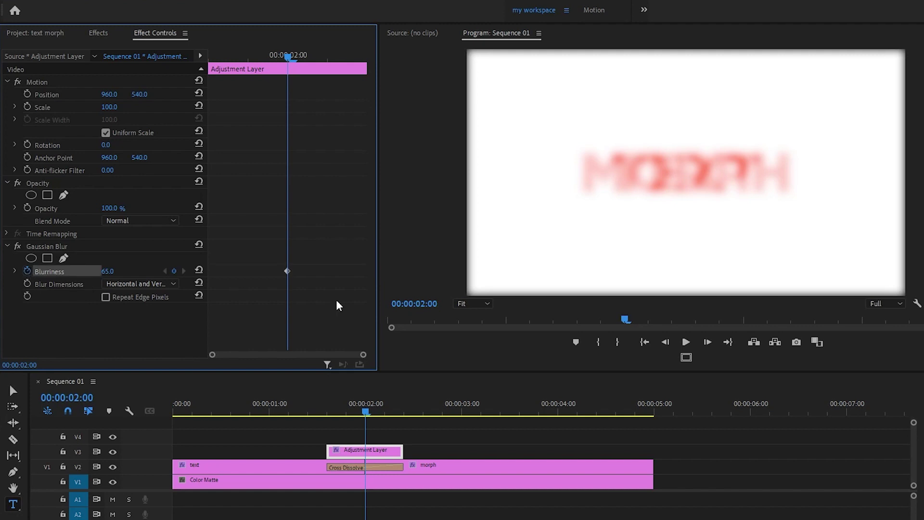
Add Blurriness keyframes of 0 at 00:00:01:16 and 00:00:02:09, and enable Repeat Edge Pixels on the Gaussian Blur
{"action": "left_click_drag", "start_coordinate": [289, 55], "coordinate": [219, 85]}
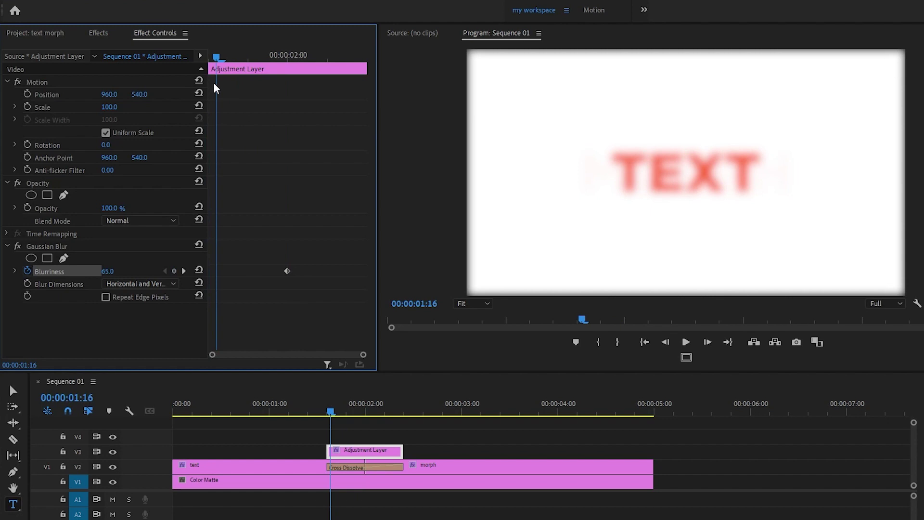
{"action": "left_click", "coordinate": [199, 271]}
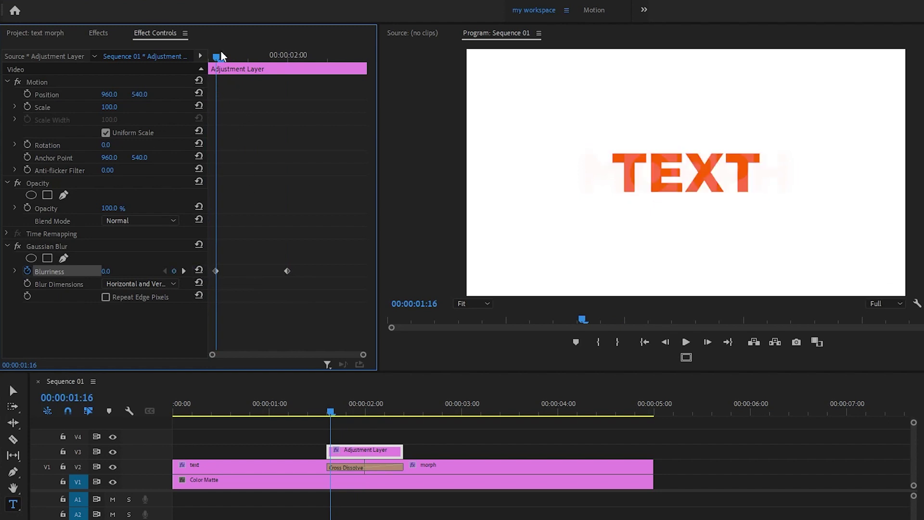
{"action": "left_click_drag", "start_coordinate": [221, 57], "coordinate": [362, 157]}
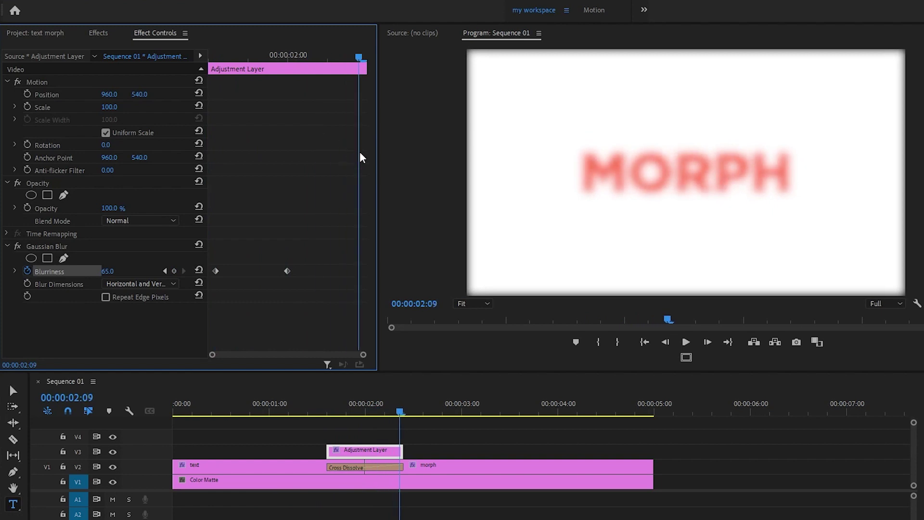
{"action": "left_click", "coordinate": [199, 271]}
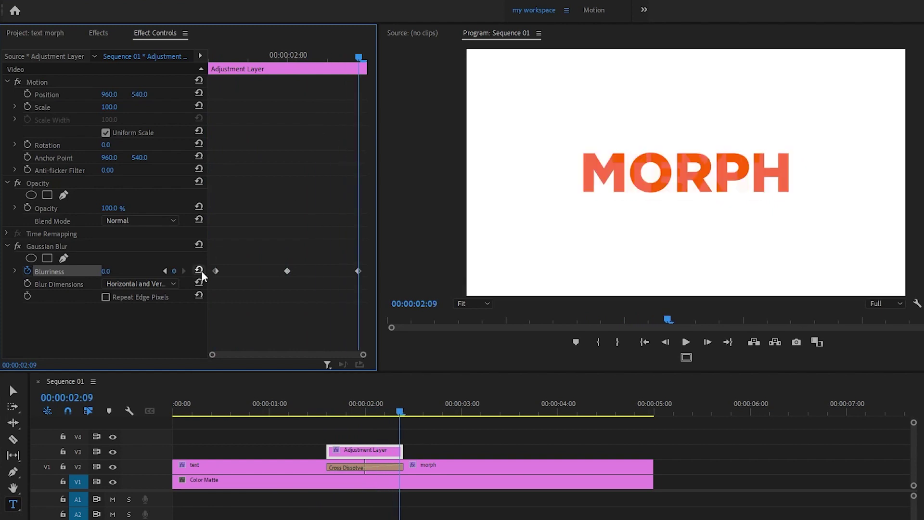
{"action": "left_click_drag", "start_coordinate": [402, 412], "coordinate": [366, 423]}
{"action": "left_click", "coordinate": [105, 297]}
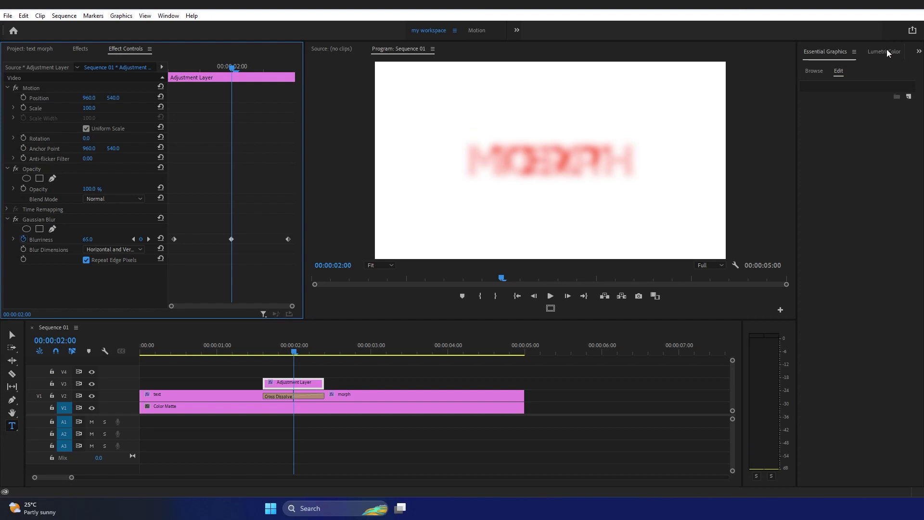
Shape the V3 adjustment layer's Lumetri RGB curve into a vertical step using two points, about three quarters of the way across the graph
{"action": "left_click", "coordinate": [887, 51]}
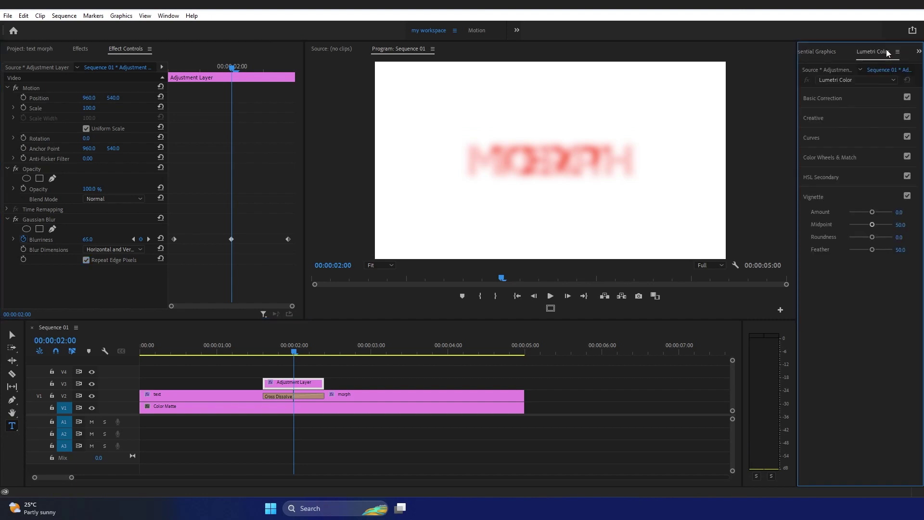
{"action": "left_click", "coordinate": [809, 139]}
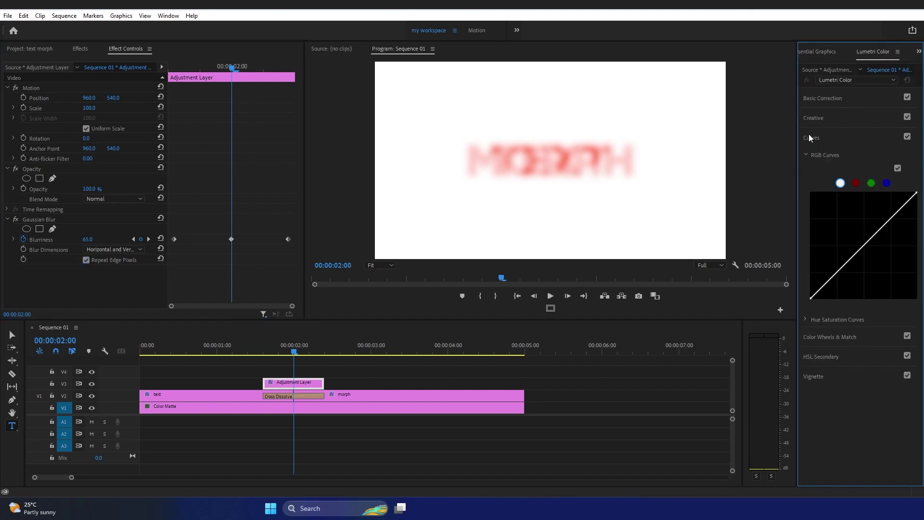
{"action": "left_click", "coordinate": [168, 15]}
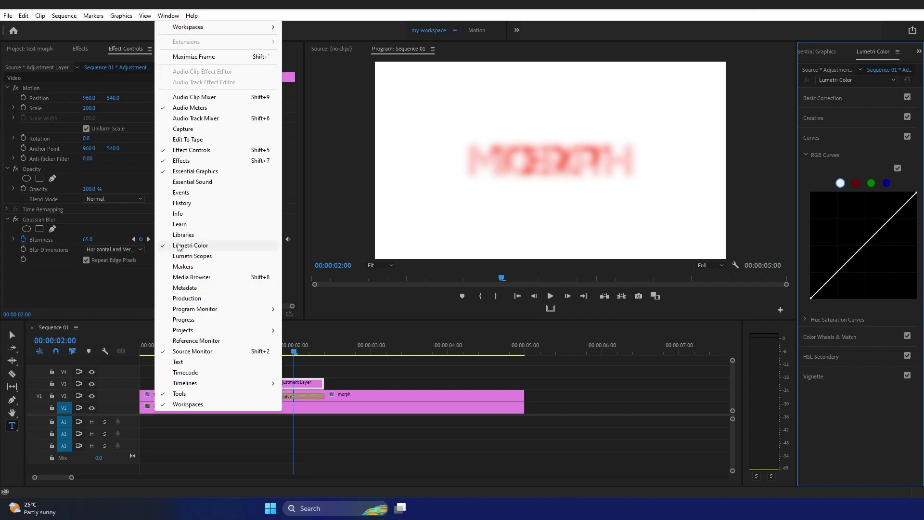
{"action": "left_click", "coordinate": [621, 18]}
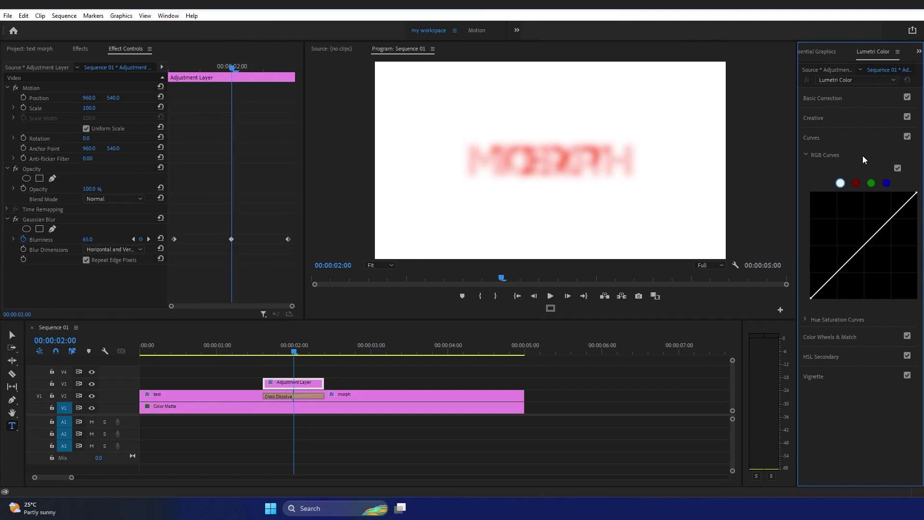
{"action": "left_click", "coordinate": [309, 388]}
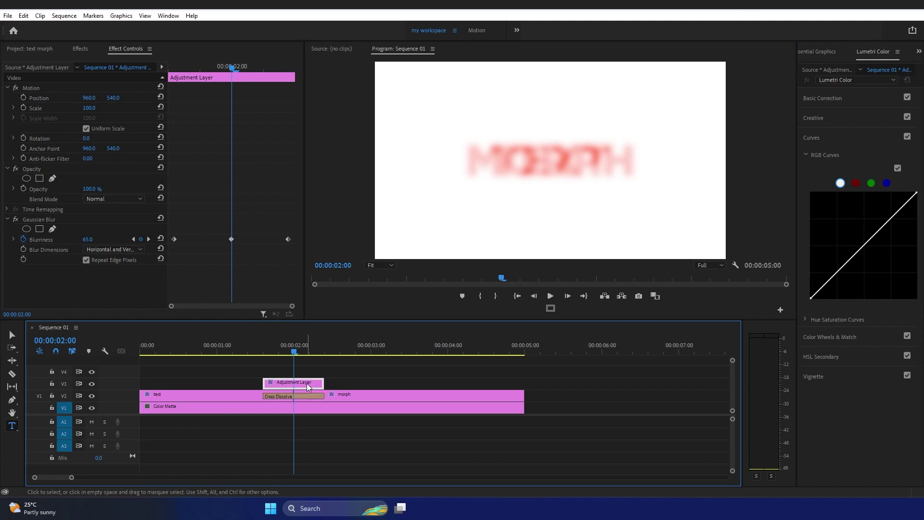
{"action": "left_click", "coordinate": [815, 135]}
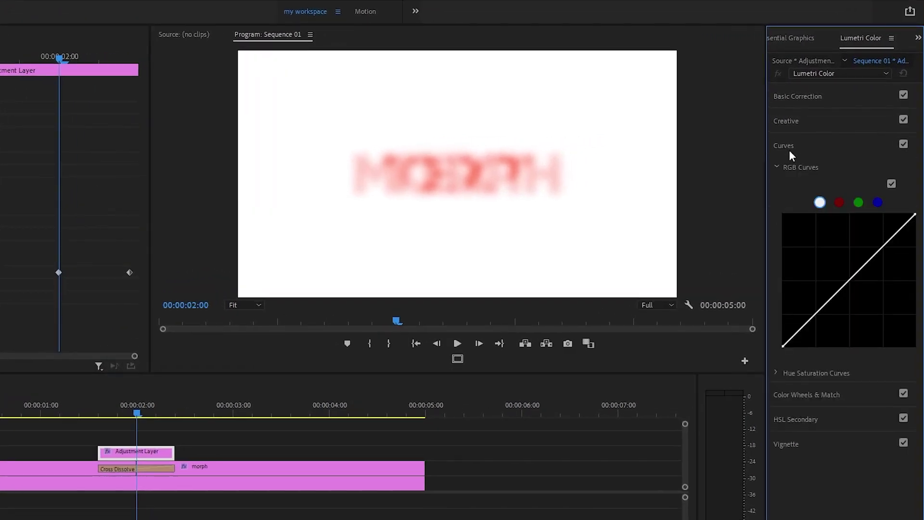
{"action": "left_click", "coordinate": [884, 246]}
{"action": "left_click", "coordinate": [830, 300]}
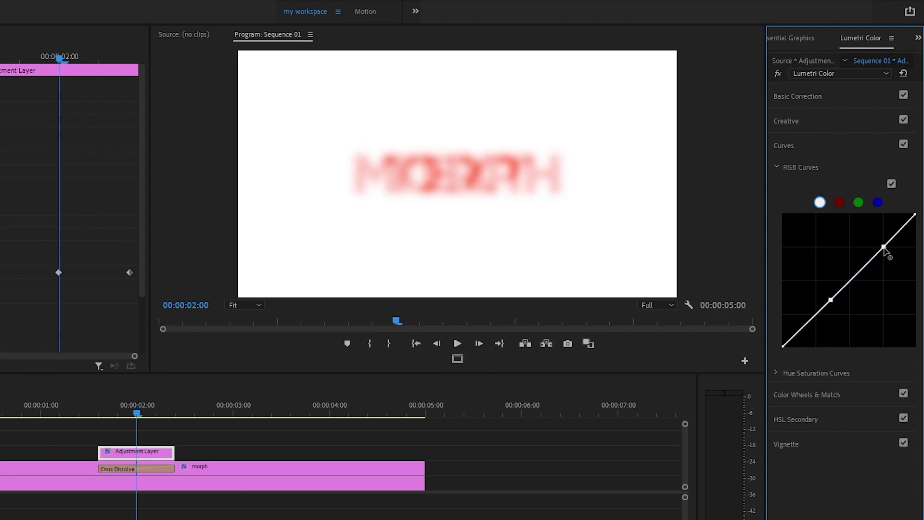
{"action": "left_click_drag", "start_coordinate": [883, 247], "coordinate": [885, 215]}
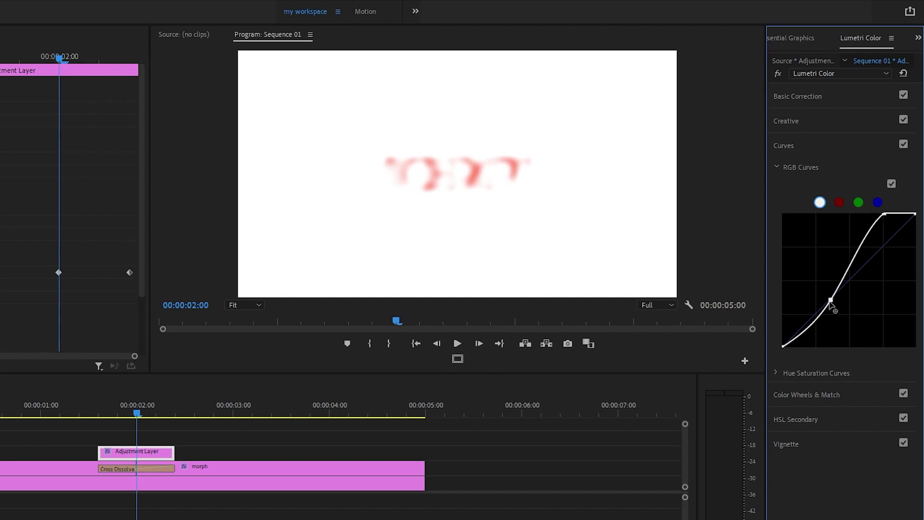
{"action": "left_click_drag", "start_coordinate": [831, 303], "coordinate": [892, 354]}
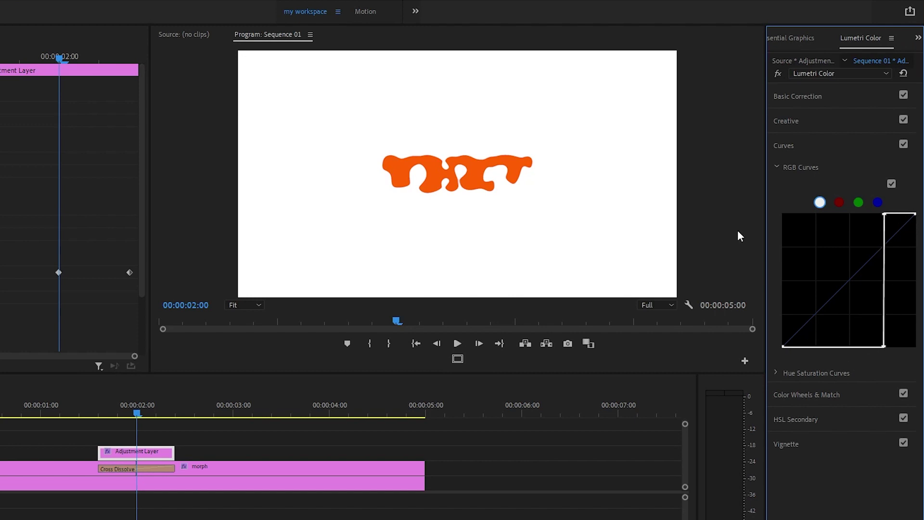
Scrub through the transition in the timeline to examine the morph between the two words
{"action": "left_click", "coordinate": [134, 413]}
{"action": "left_click_drag", "start_coordinate": [135, 418], "coordinate": [116, 439]}
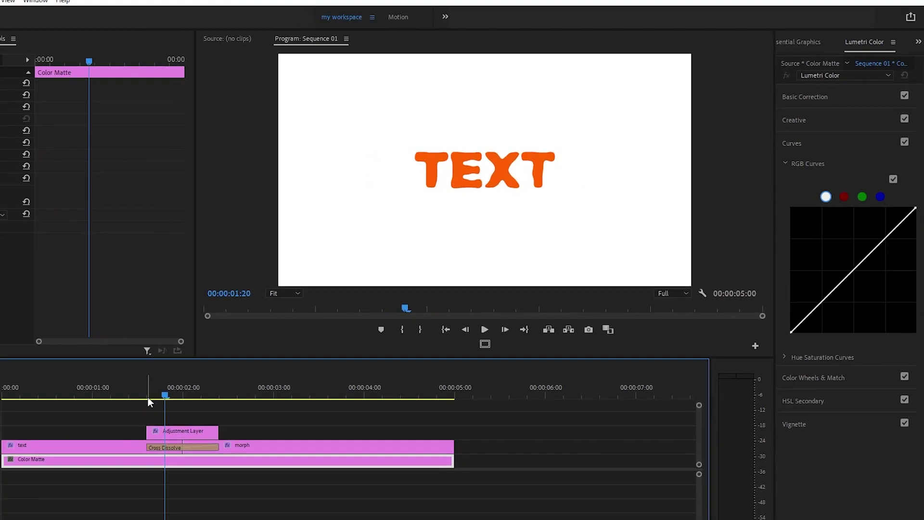
{"action": "left_click_drag", "start_coordinate": [148, 397], "coordinate": [176, 390]}
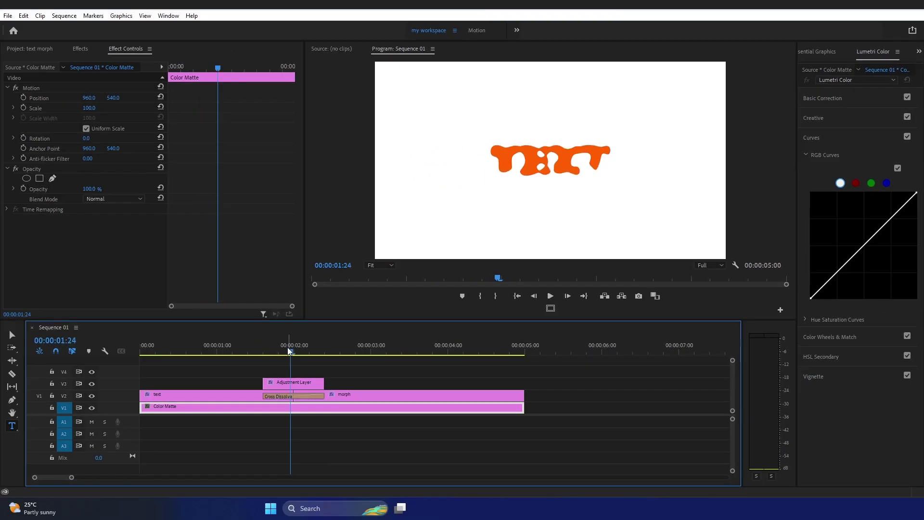
Create a second 1920 × 1080 adjustment layer at 25.00 fps and place it on V4 across the whole sequence
{"action": "left_click", "coordinate": [21, 48]}
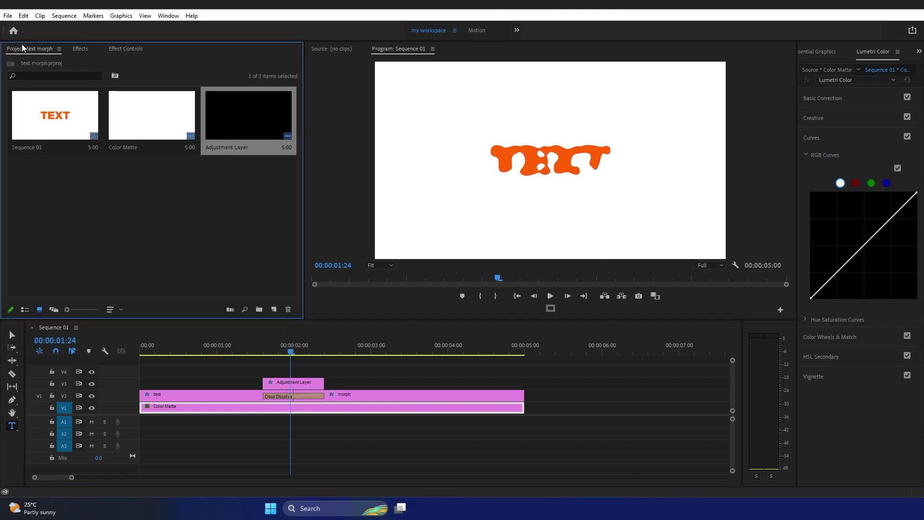
{"action": "left_click", "coordinate": [274, 309]}
{"action": "left_click", "coordinate": [287, 356]}
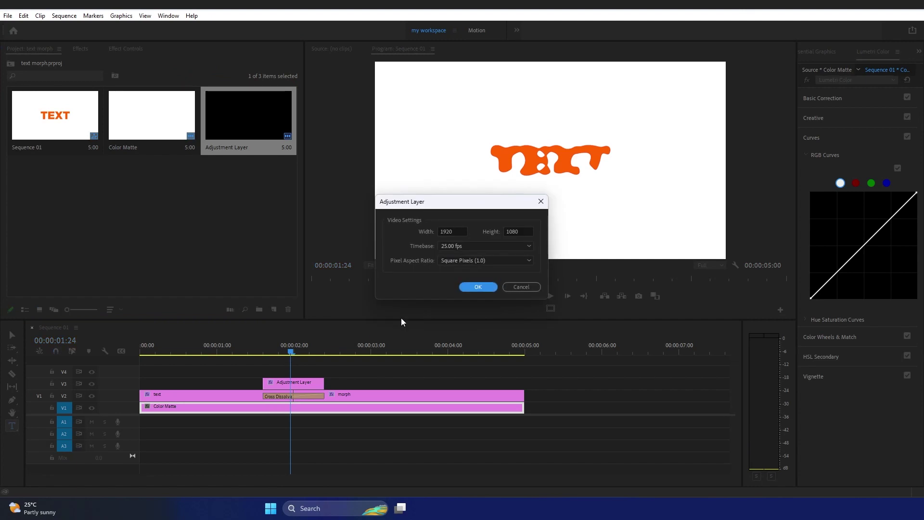
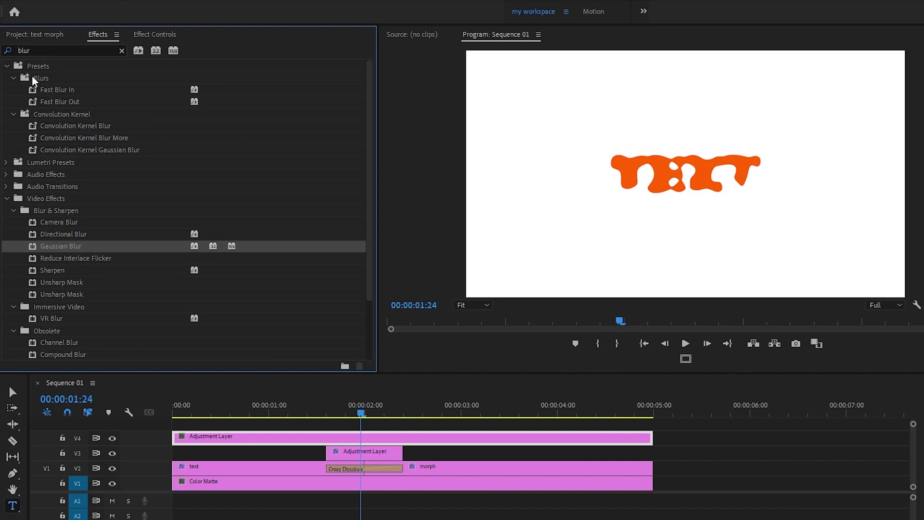
Apply the Gaussian Blur and Noise video effects to the full-length adjustment layer on V4
{"action": "left_click_drag", "start_coordinate": [39, 249], "coordinate": [355, 441]}
{"action": "left_click", "coordinate": [16, 50]}
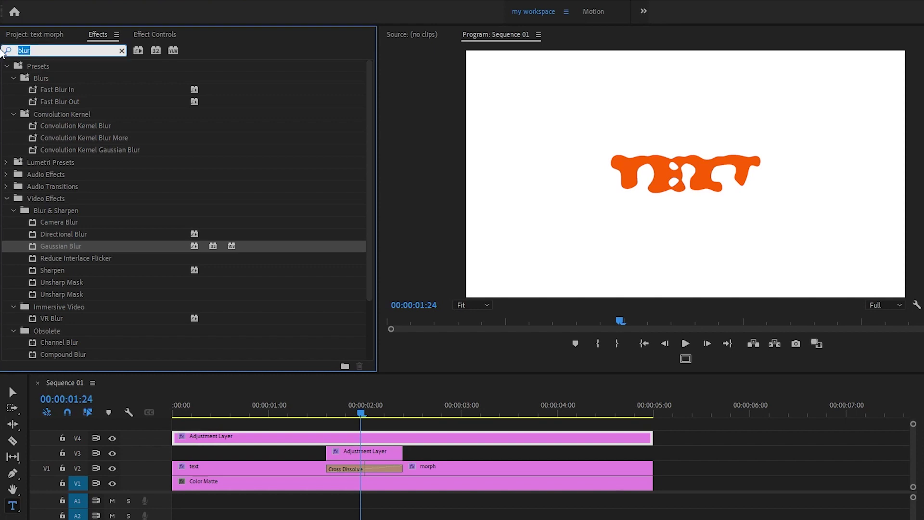
{"action": "type", "text": "noise"}
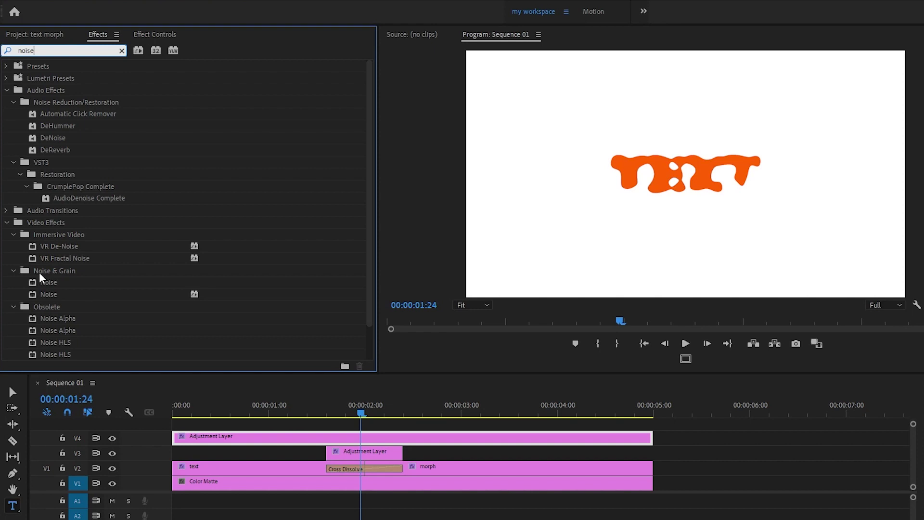
{"action": "left_click_drag", "start_coordinate": [46, 294], "coordinate": [361, 438]}
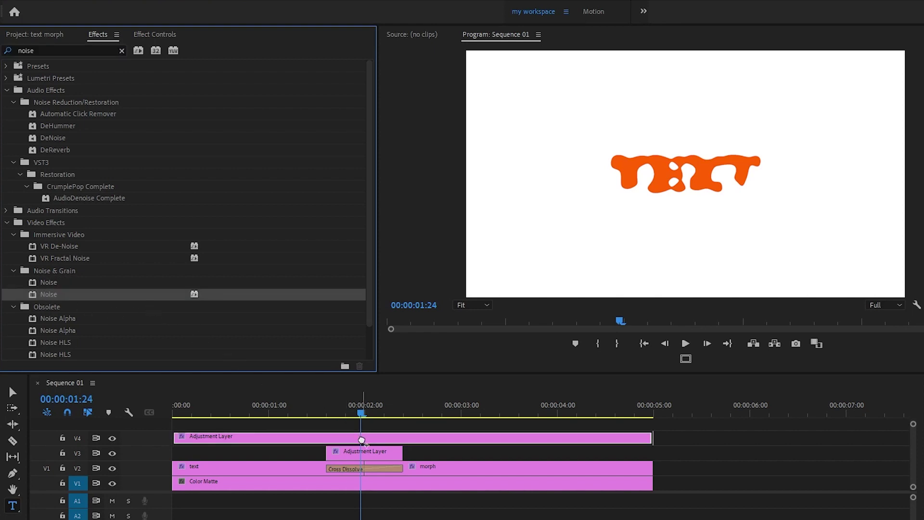
Find the Crop video effect and apply it to the adjustment layer on V4
{"action": "left_click", "coordinate": [42, 48]}
{"action": "type", "text": "crop"}
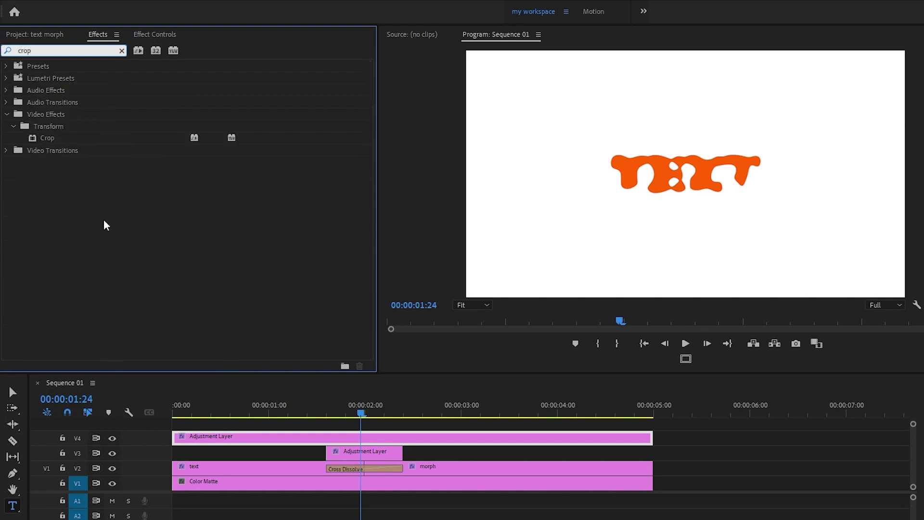
{"action": "left_click_drag", "start_coordinate": [106, 225], "coordinate": [380, 428]}
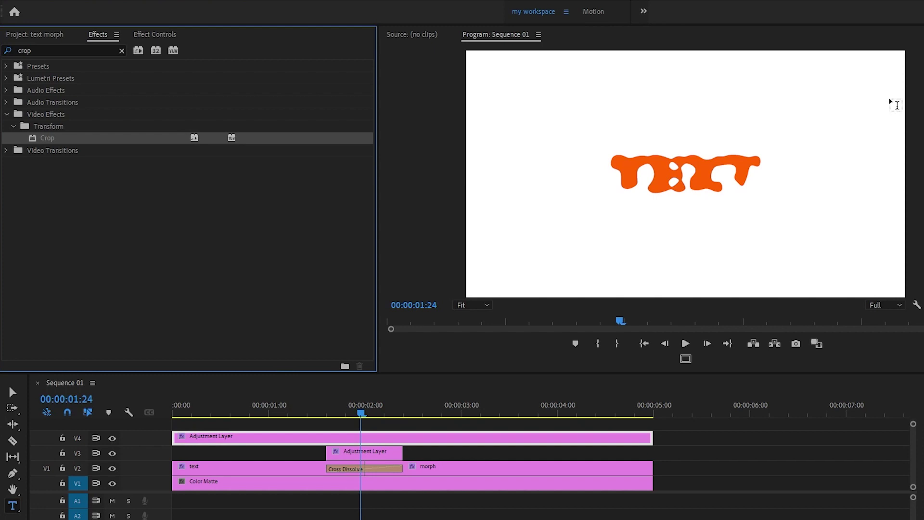
Add a Lumetri Color vignette to the V4 adjustment layer with Amount -3.0 and Midpoint 24.2
{"action": "left_click", "coordinate": [871, 38]}
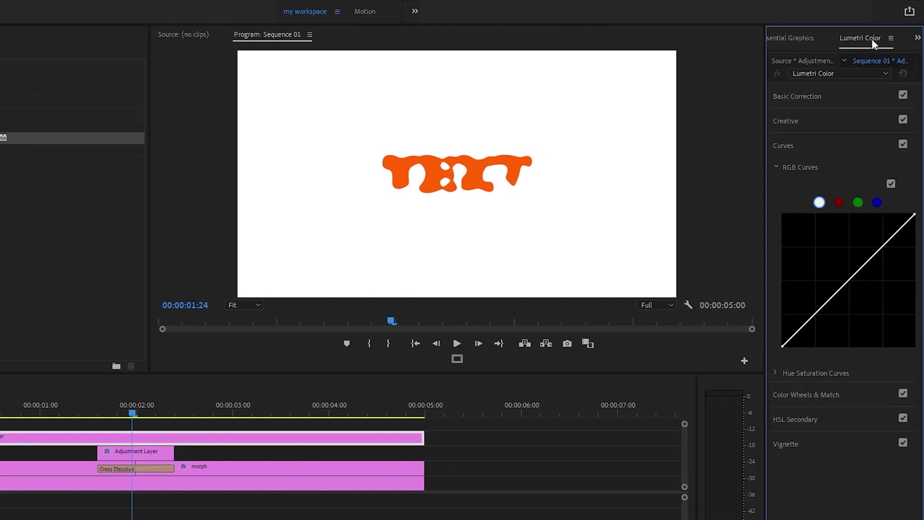
{"action": "left_click", "coordinate": [163, 438]}
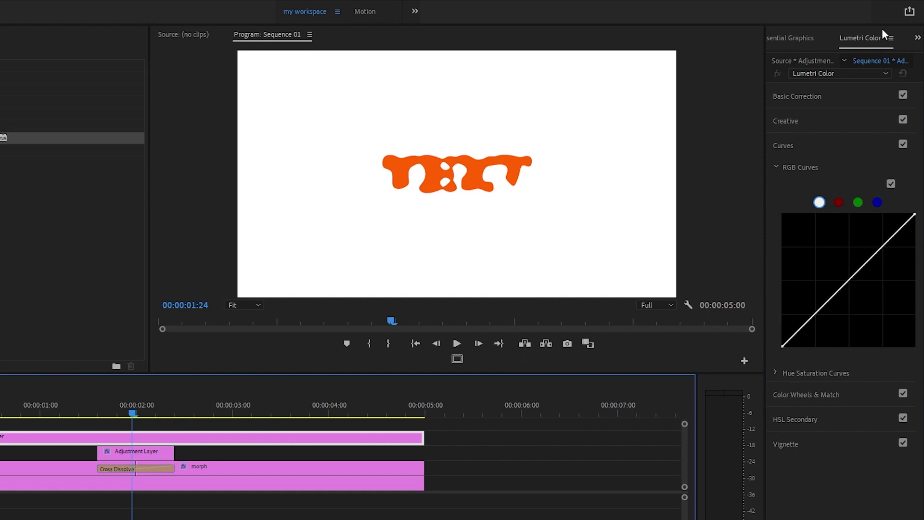
{"action": "left_click", "coordinate": [778, 443]}
{"action": "left_click_drag", "start_coordinate": [859, 239], "coordinate": [843, 254]}
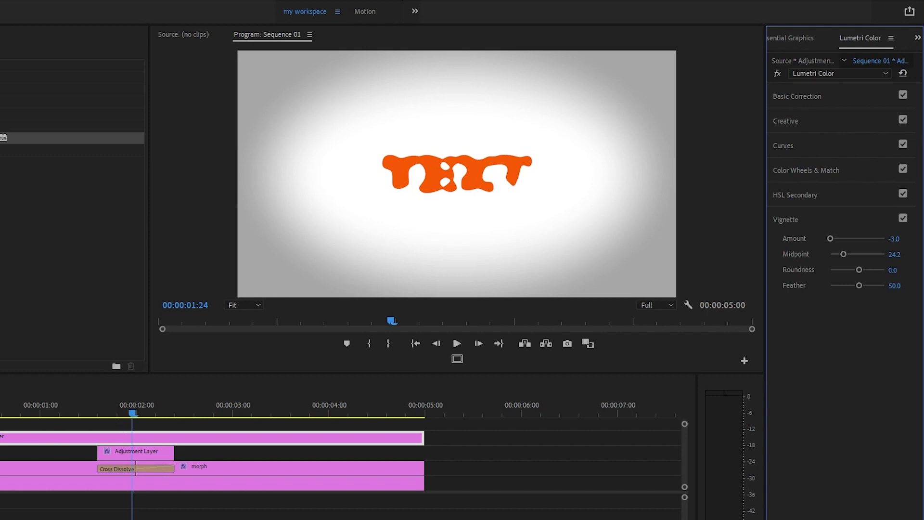
Set the V4 adjustment layer's Gaussian Blur Blurriness to 5.0 and its Amount of Noise to 8%
{"action": "left_click", "coordinate": [155, 34]}
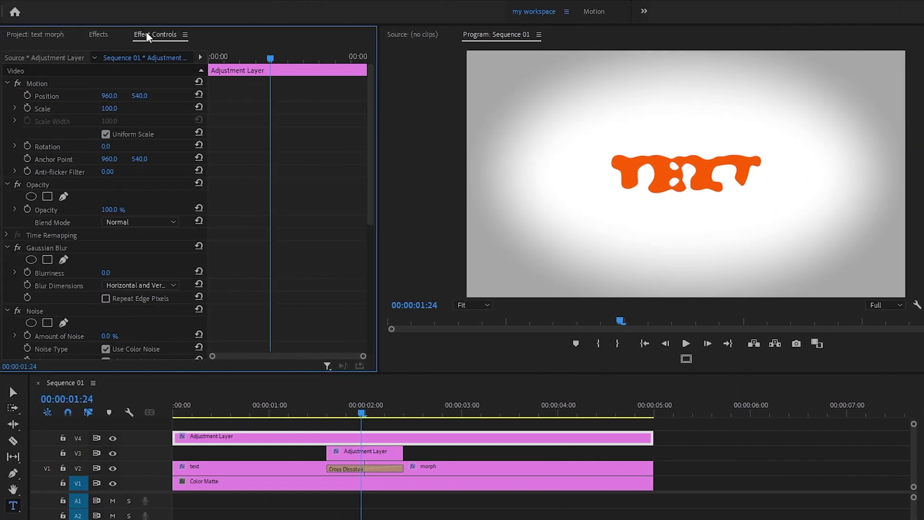
{"action": "scroll", "coordinate": [269, 212], "scroll_direction": "down", "scroll_amount": 3}
{"action": "scroll", "coordinate": [268, 212], "scroll_direction": "down", "scroll_amount": 2}
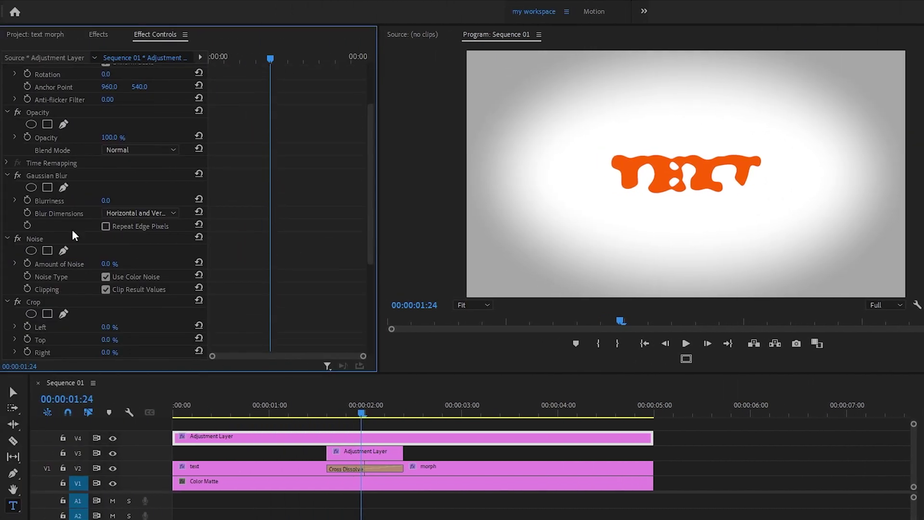
{"action": "left_click", "coordinate": [108, 201]}
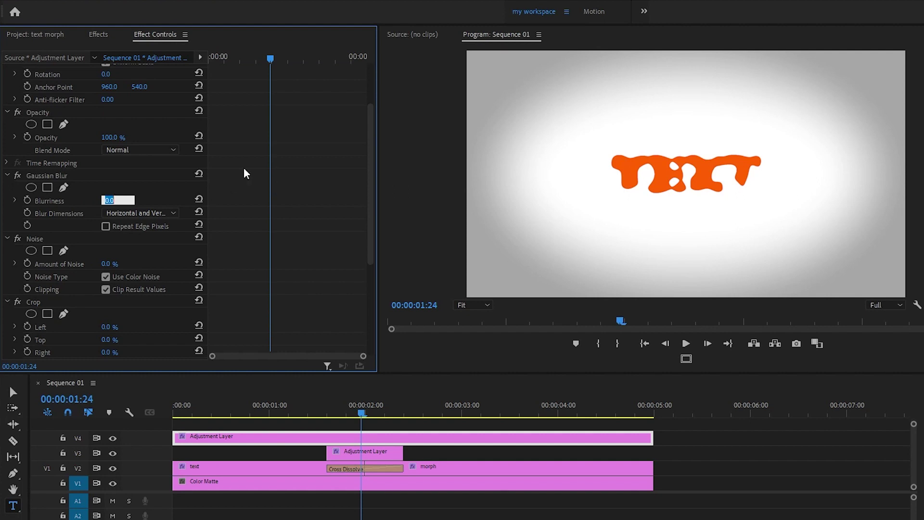
{"action": "type", "text": "56"}
{"action": "key", "text": "Return"}
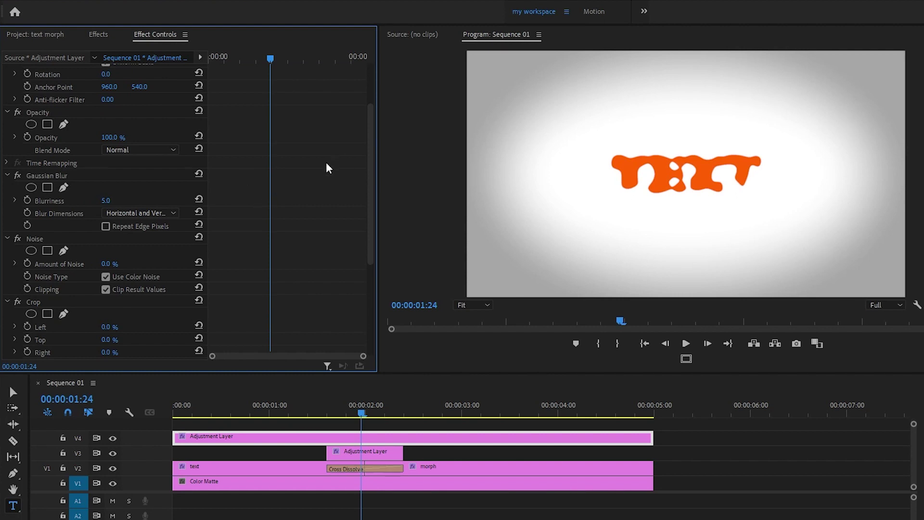
{"action": "left_click", "coordinate": [108, 264]}
{"action": "type", "text": "8"}
{"action": "key", "text": "Return"}
Set the Crop effect's Top and Bottom to 12% on the V4 adjustment layer, and move the playhead back to 00:00:01:09
{"action": "scroll", "coordinate": [320, 240], "scroll_direction": "down", "scroll_amount": 4}
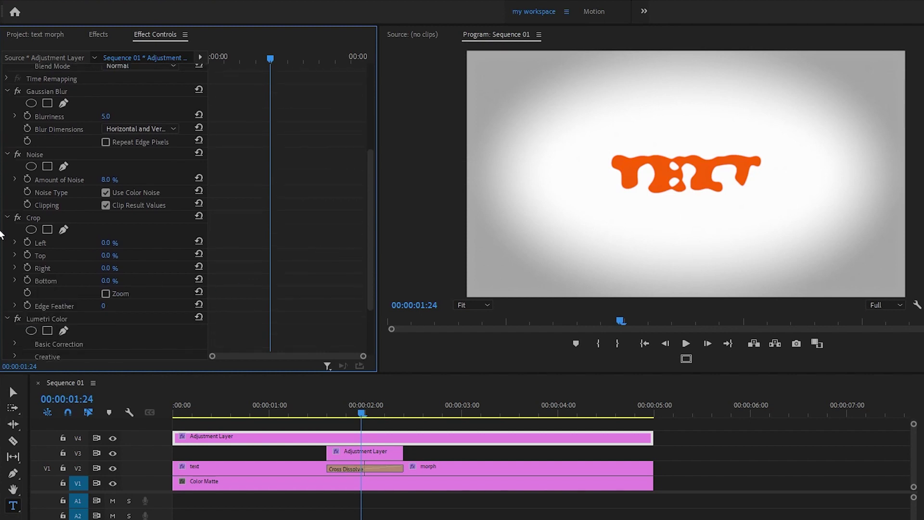
{"action": "left_click", "coordinate": [107, 255]}
{"action": "type", "text": "12"}
{"action": "key", "text": "Return"}
{"action": "left_click", "coordinate": [107, 280]}
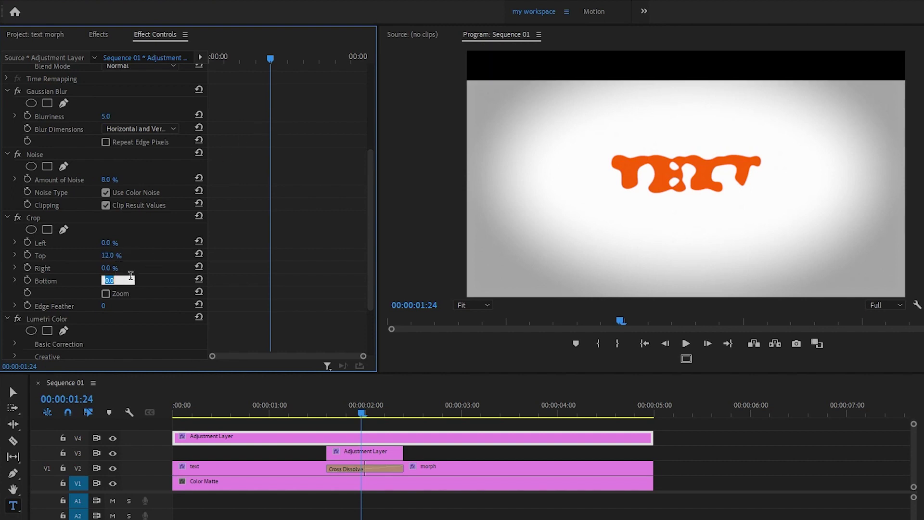
{"action": "type", "text": "12"}
{"action": "key", "text": "Return"}
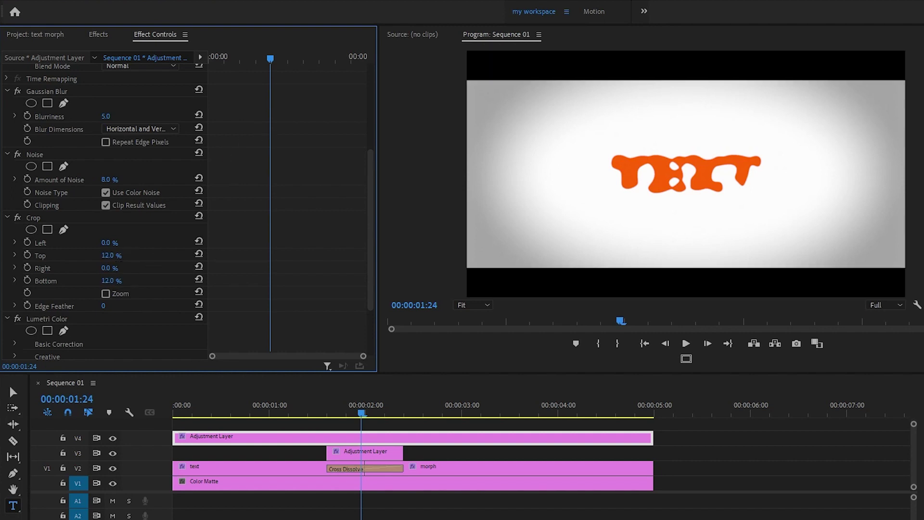
{"action": "left_click_drag", "start_coordinate": [366, 420], "coordinate": [305, 414]}
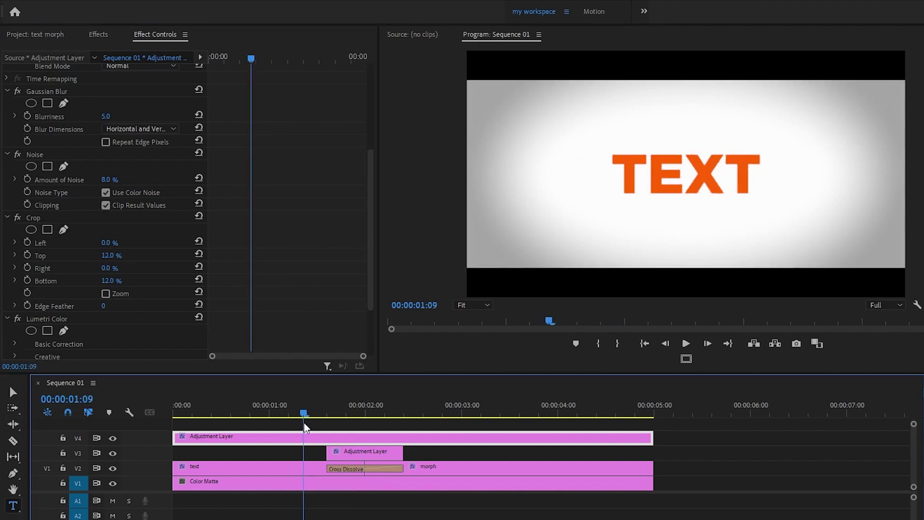